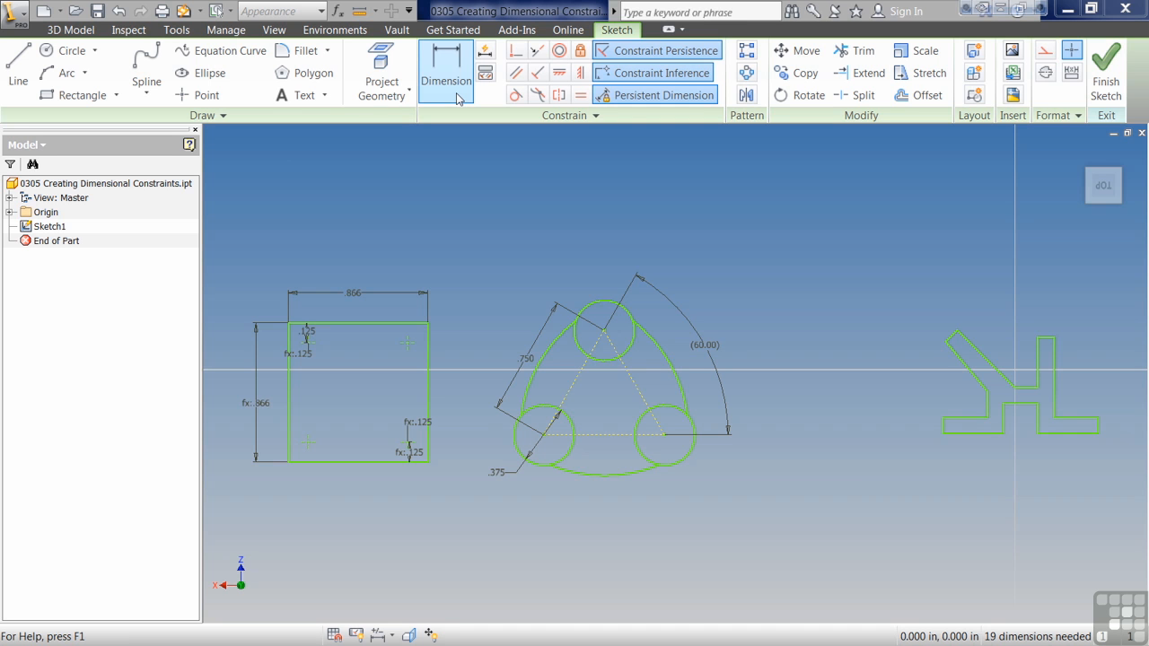
# Step: Dimension the radius of the arc along the bottom of the three-circle shape, accepting the proposed value
pyautogui.moveTo(440, 542); pyautogui.dragTo(550, 545, button='middle')
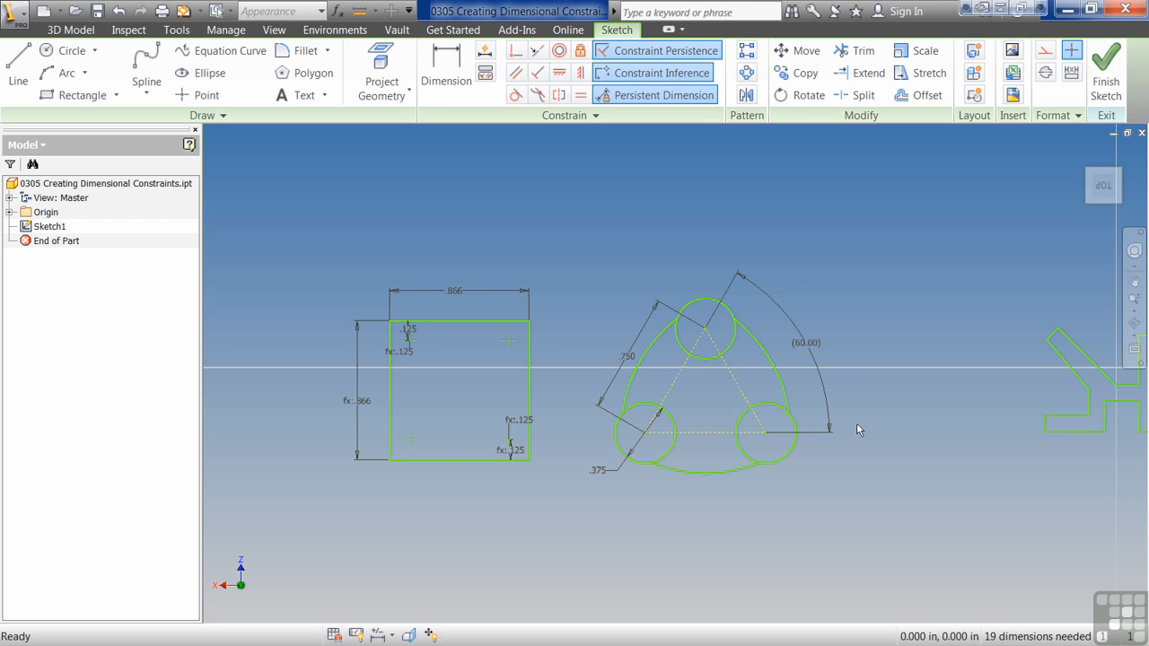
pyautogui.click(451, 99)
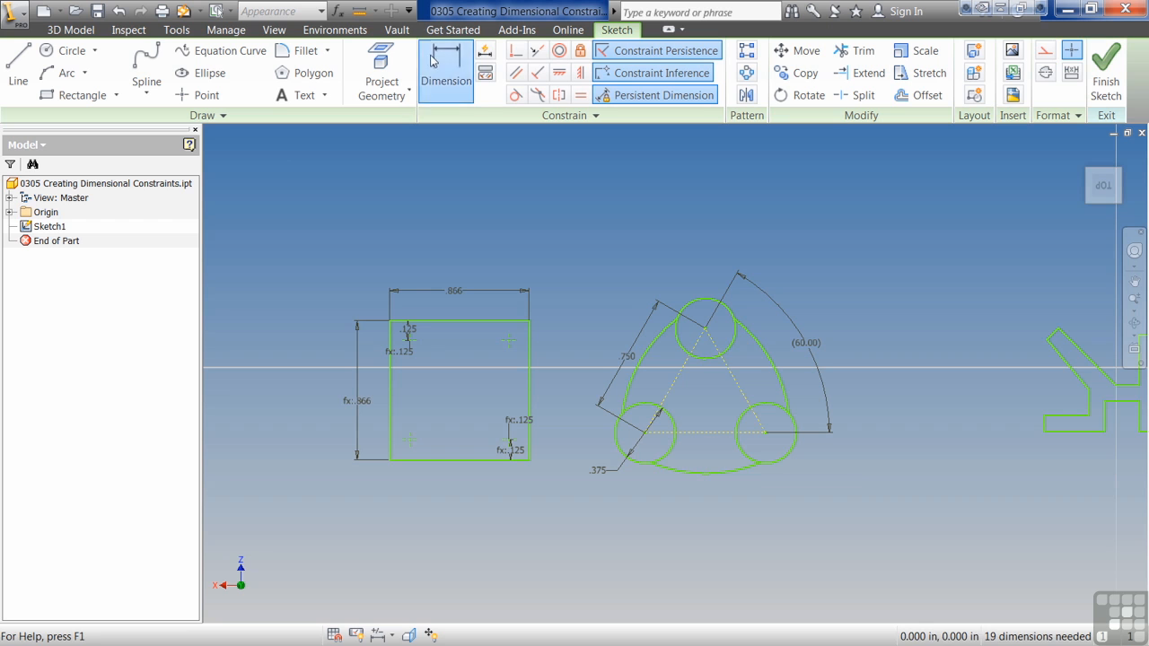
pyautogui.click(727, 481)
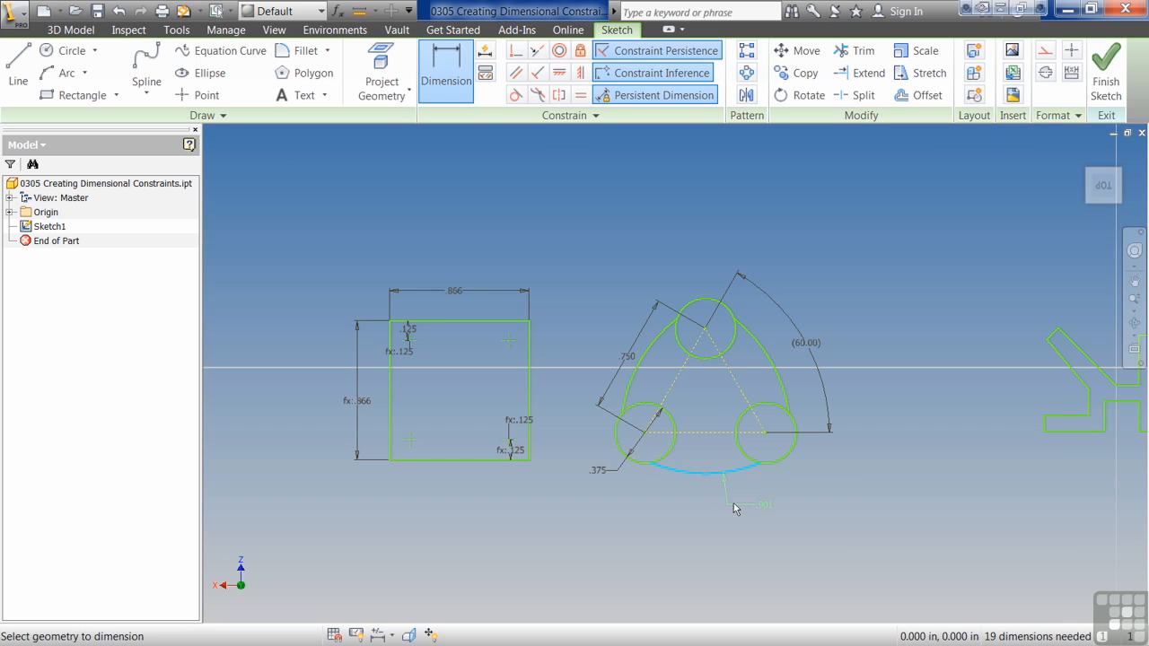
pyautogui.click(736, 507)
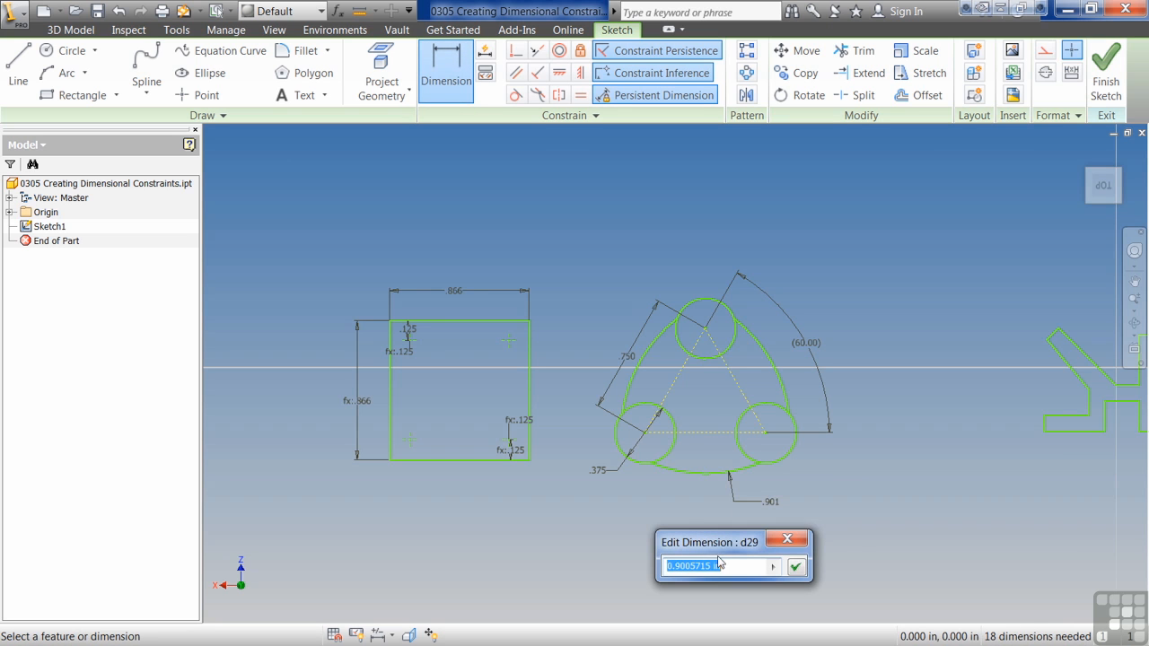
pyautogui.click(795, 566)
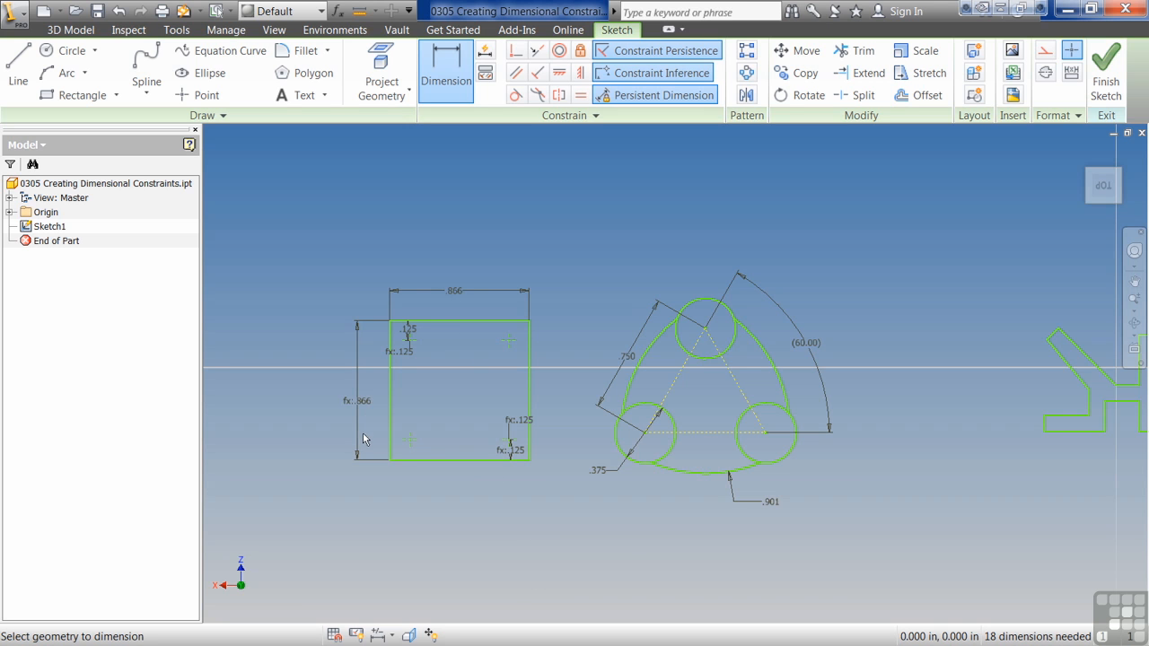
# Step: Set the square's horizontal width dimension to 25 mm
pyautogui.doubleClick(459, 290)
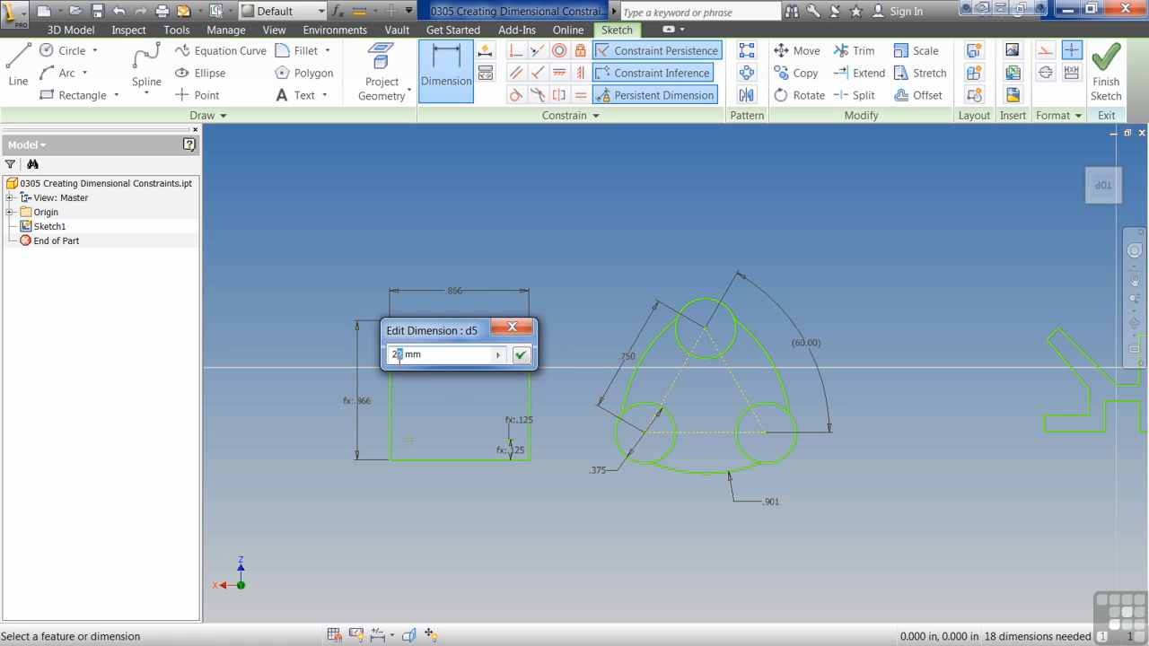
pyautogui.write('25 mm')
pyautogui.press('Return')
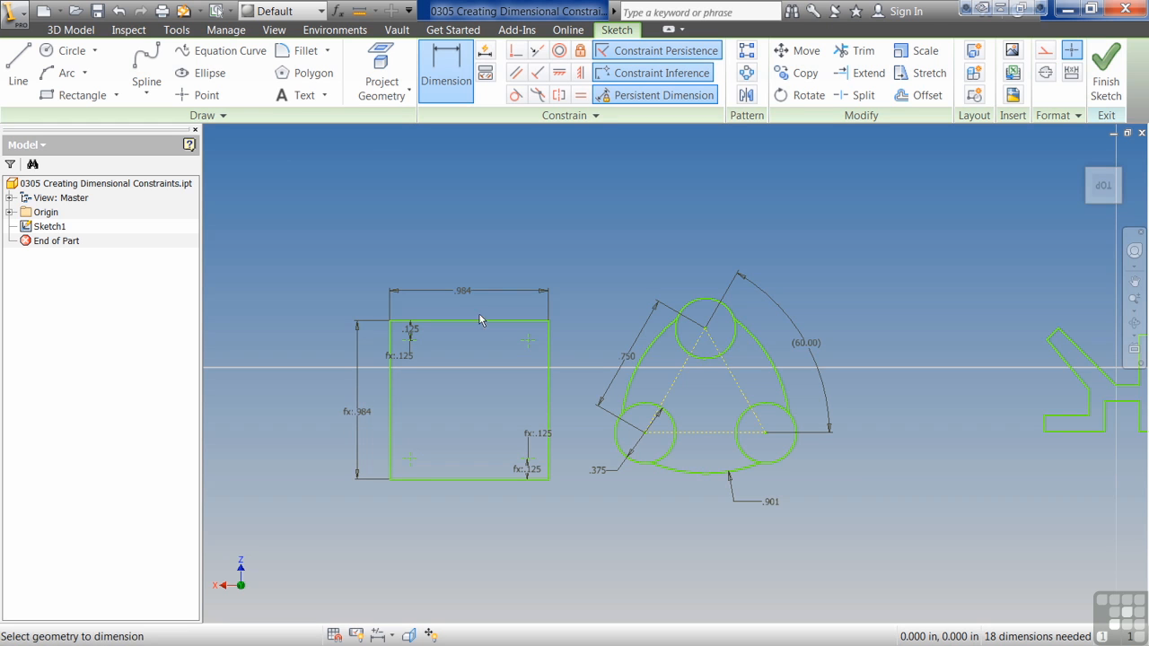
# Step: Review the expression that drives the square's vertical height dimension and accept it as is
pyautogui.click(363, 415)
pyautogui.write('d5')
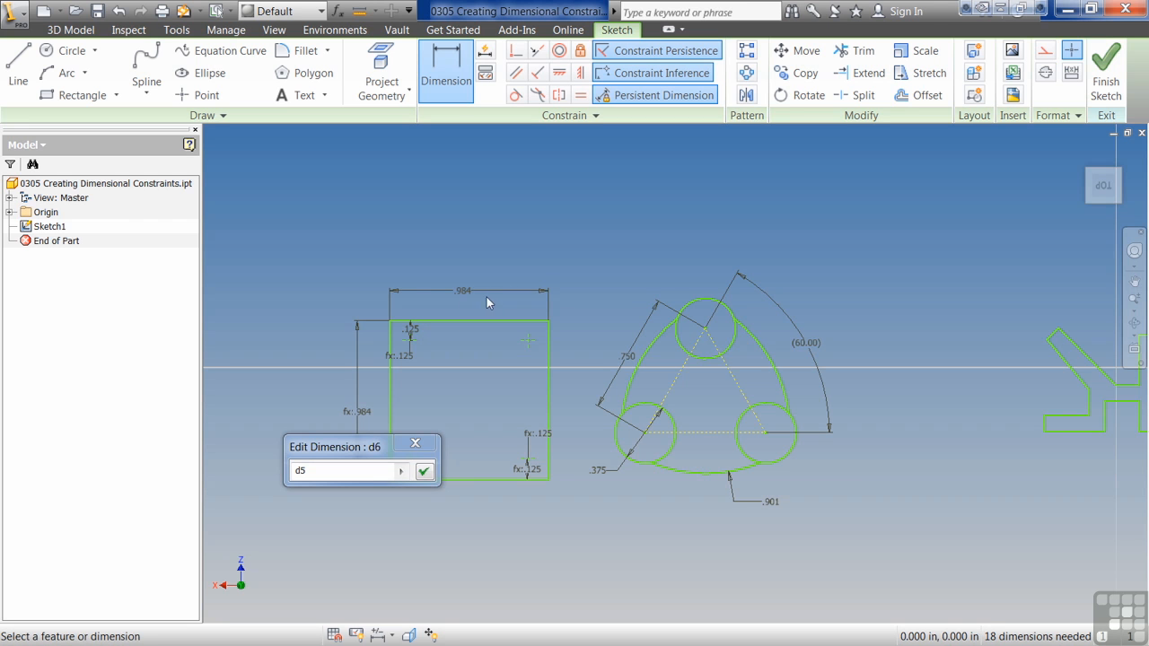
pyautogui.click(424, 472)
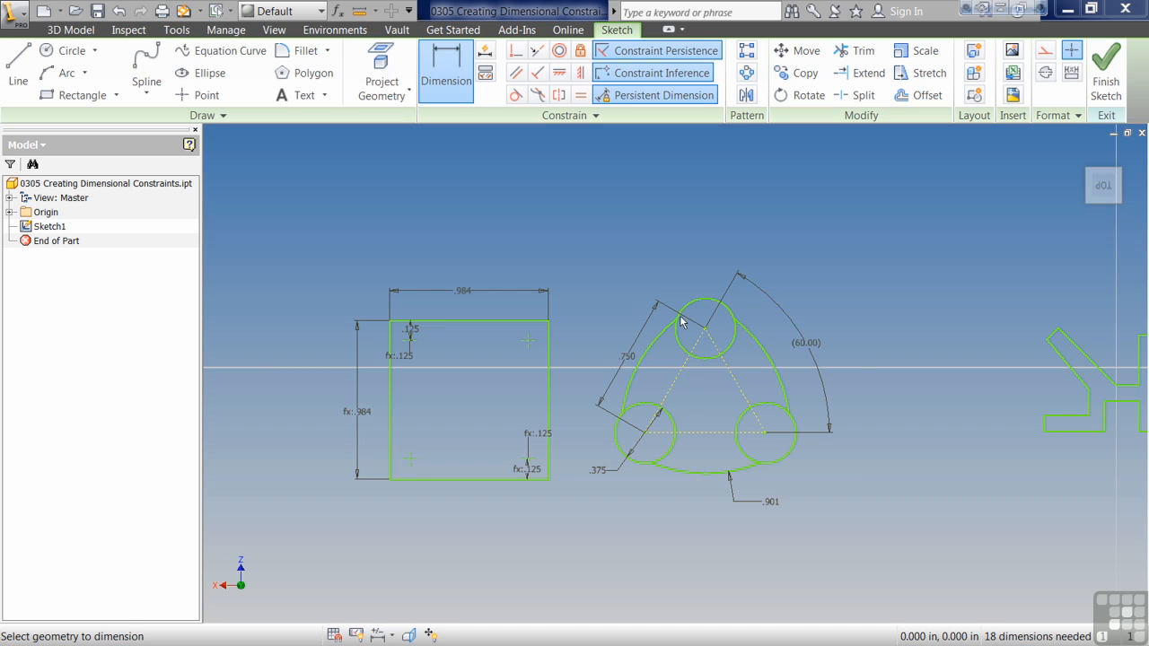
# Step: Convert the slanted .750 dimension on the three-circle shape into a driven dimension
pyautogui.doubleClick(633, 351)
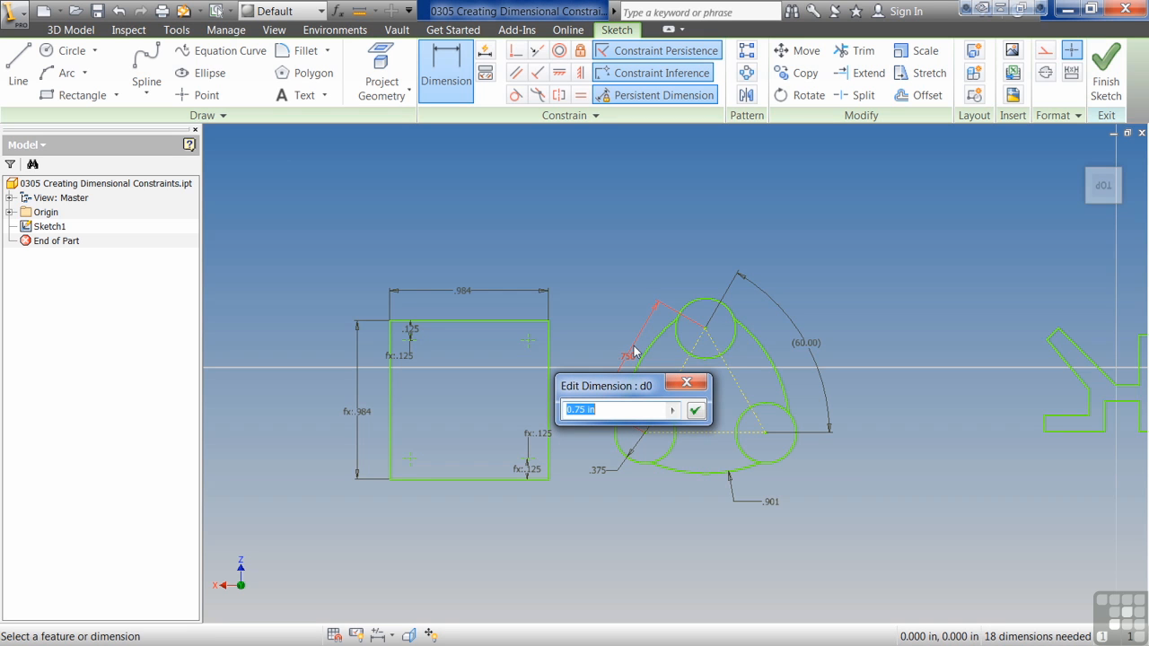
pyautogui.press('Return')
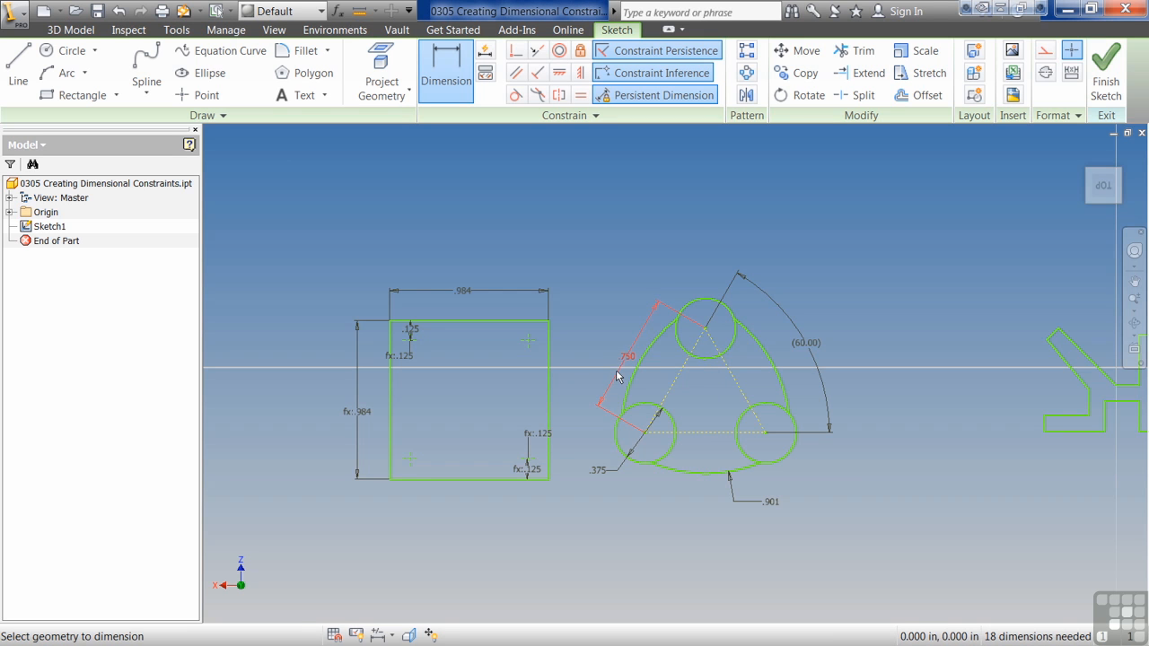
pyautogui.press('Escape')
pyautogui.click(618, 378)
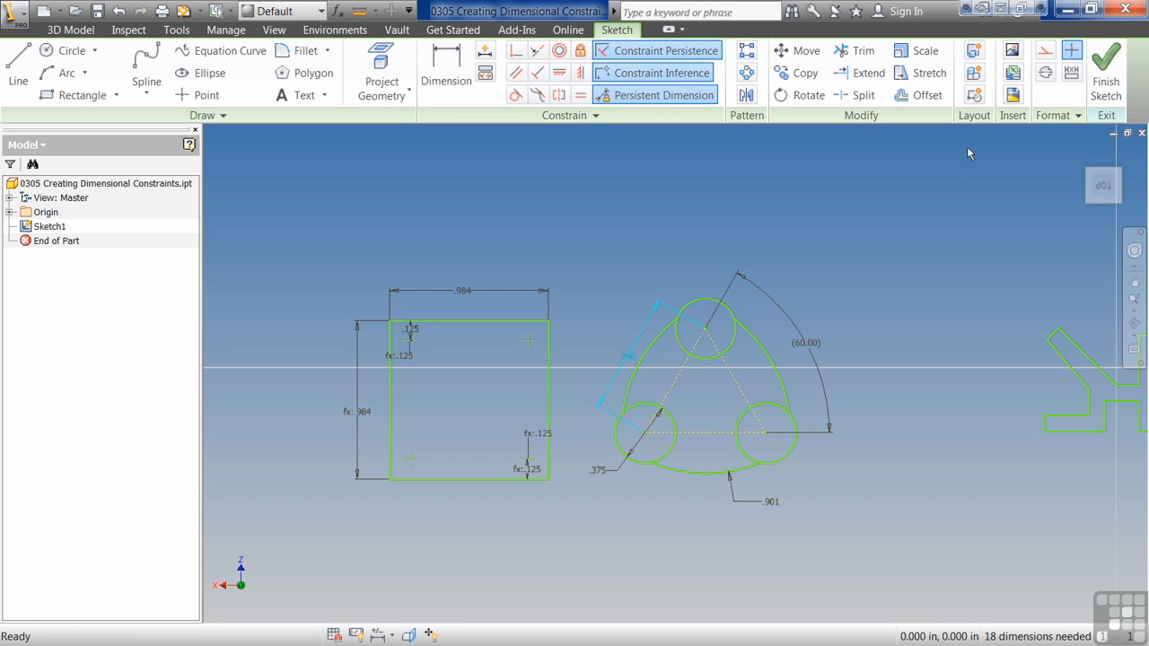
pyautogui.click(1072, 72)
pyautogui.click(902, 325)
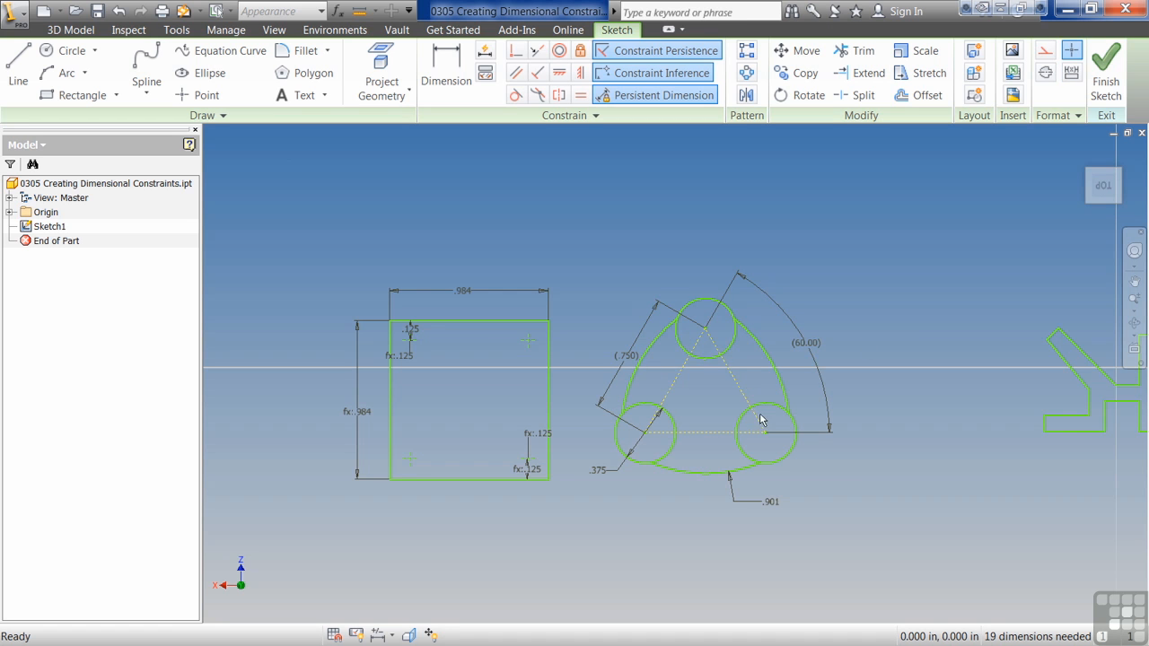
# Step: Turn the slanted dimension on the three-circle shape back into a normal driving dimension
pyautogui.click(633, 359)
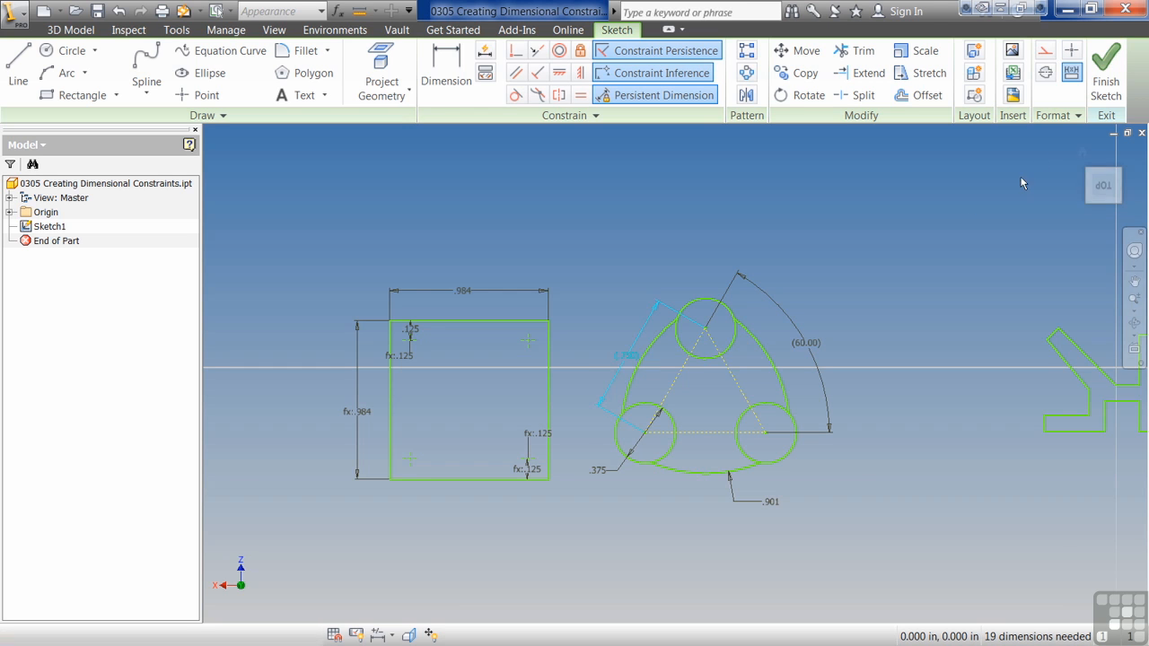
pyautogui.click(1073, 76)
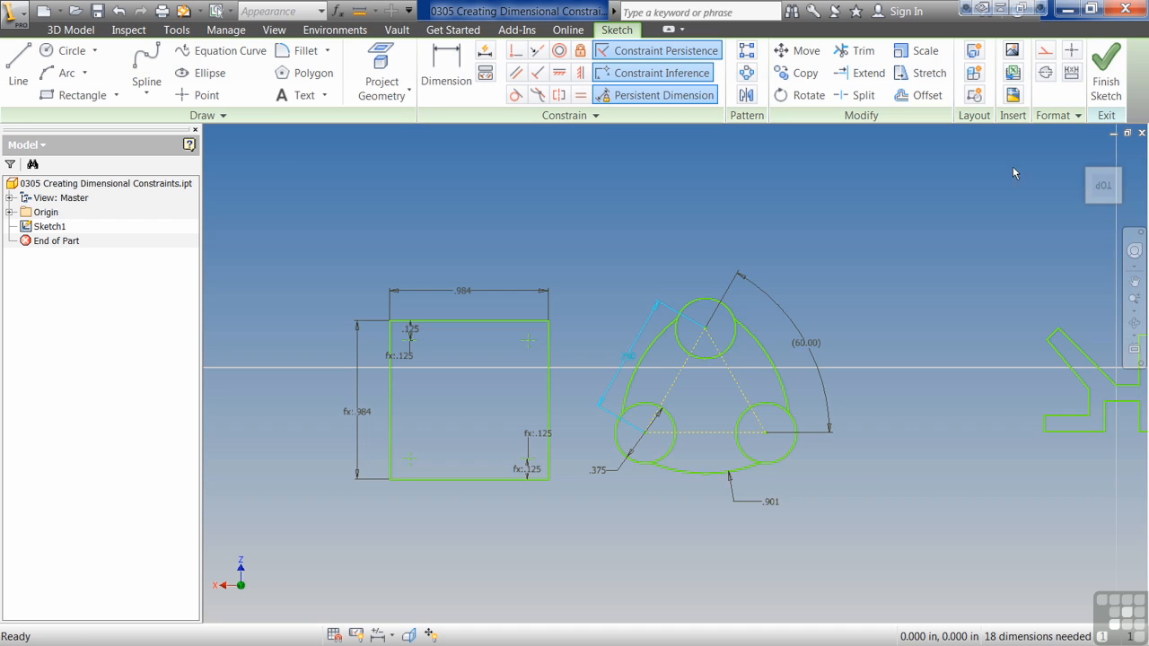
pyautogui.click(882, 252)
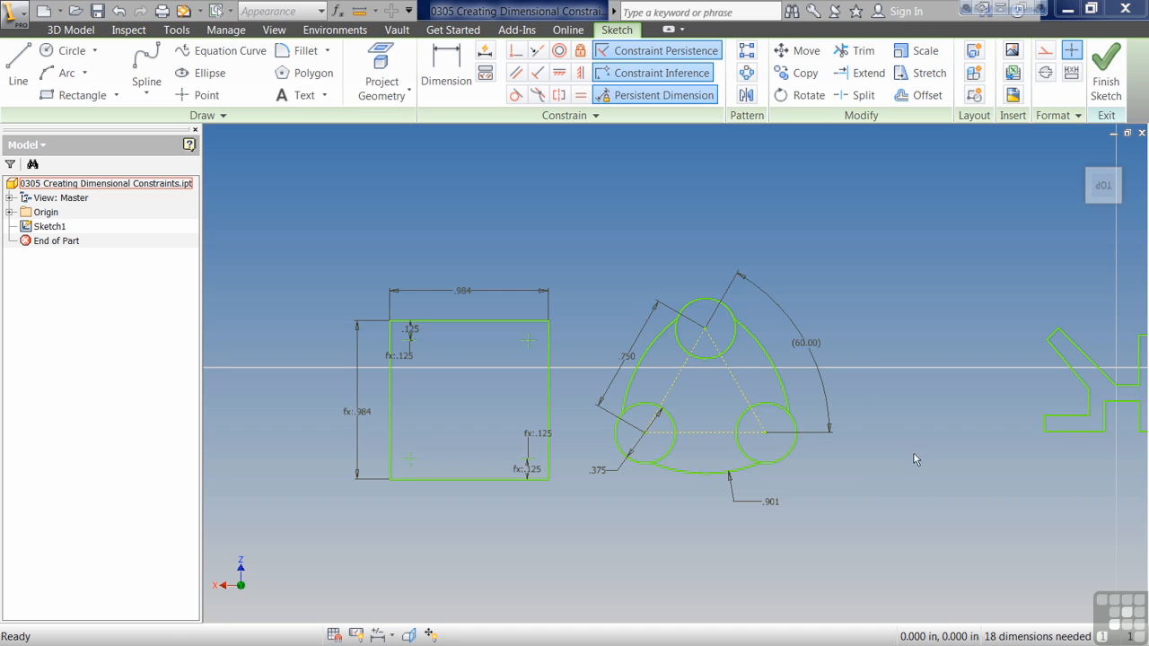
# Step: Dimension the bottom edge of the left foot on the Y-shaped bracket profile at .325 in
pyautogui.moveTo(1012, 494)
pyautogui.mouseDown(button='middle')
pyautogui.moveTo(832, 469)
pyautogui.moveTo(528, 471)
pyautogui.mouseUp(button='middle')
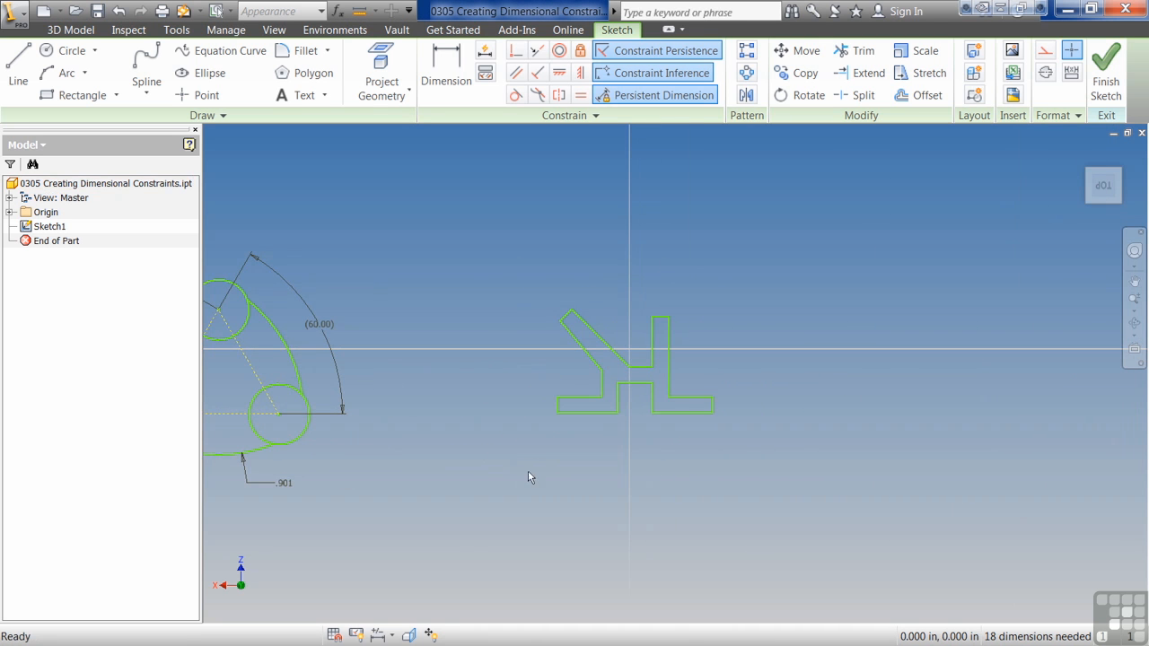
pyautogui.scroll(-2, 637, 403)
pyautogui.scroll(5, 637, 398)
pyautogui.moveTo(636, 400)
pyautogui.mouseDown(button='middle')
pyautogui.moveTo(626, 454)
pyautogui.moveTo(635, 465)
pyautogui.mouseUp(button='middle')
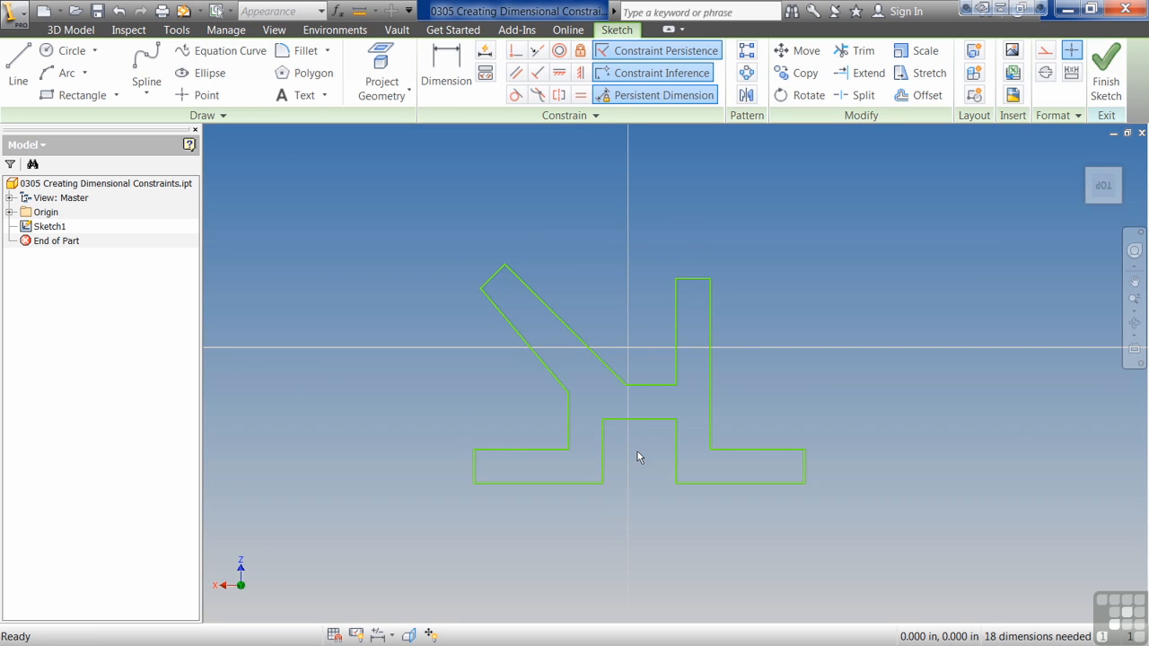
pyautogui.click(444, 72)
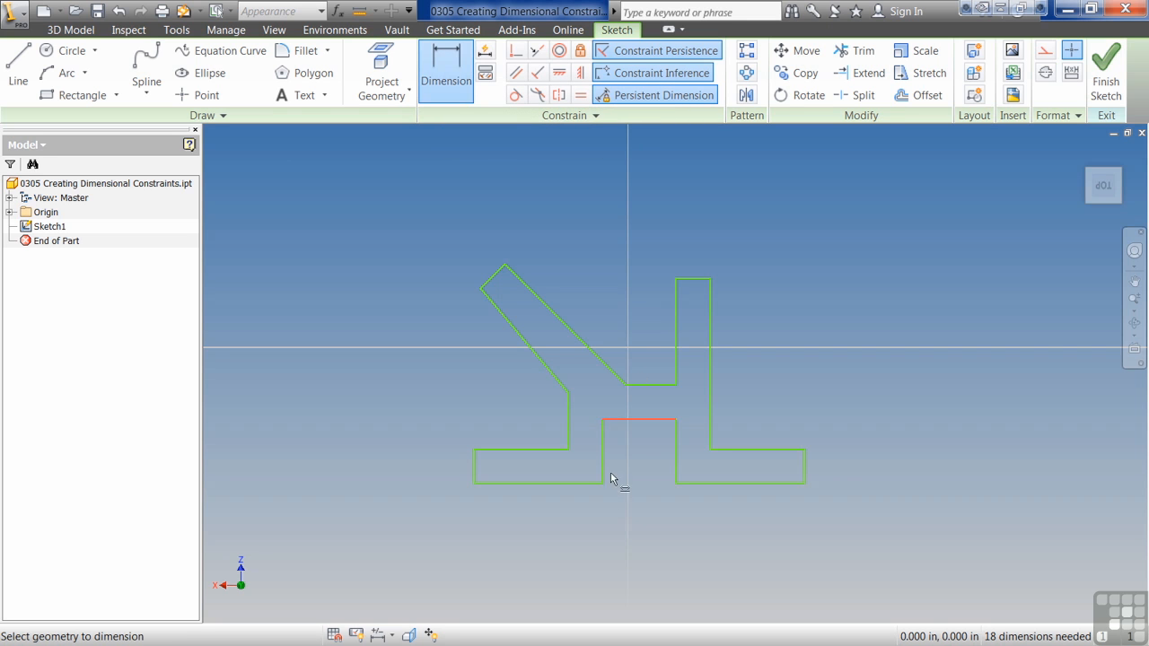
pyautogui.click(516, 482)
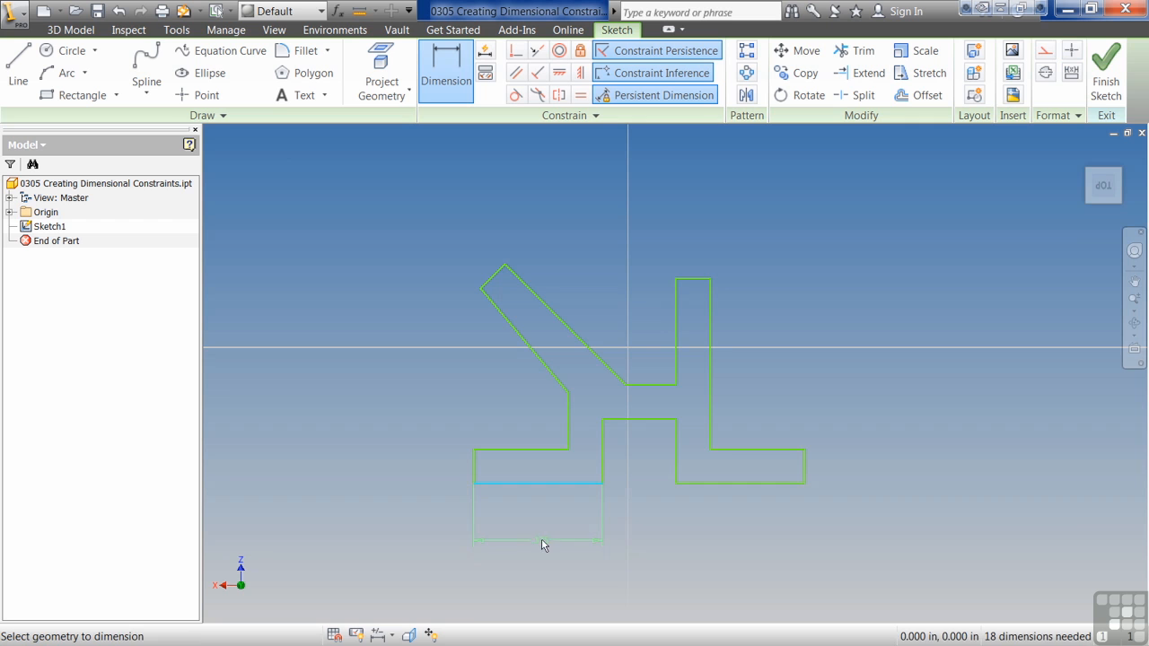
pyautogui.click(574, 529)
pyautogui.write('.325')
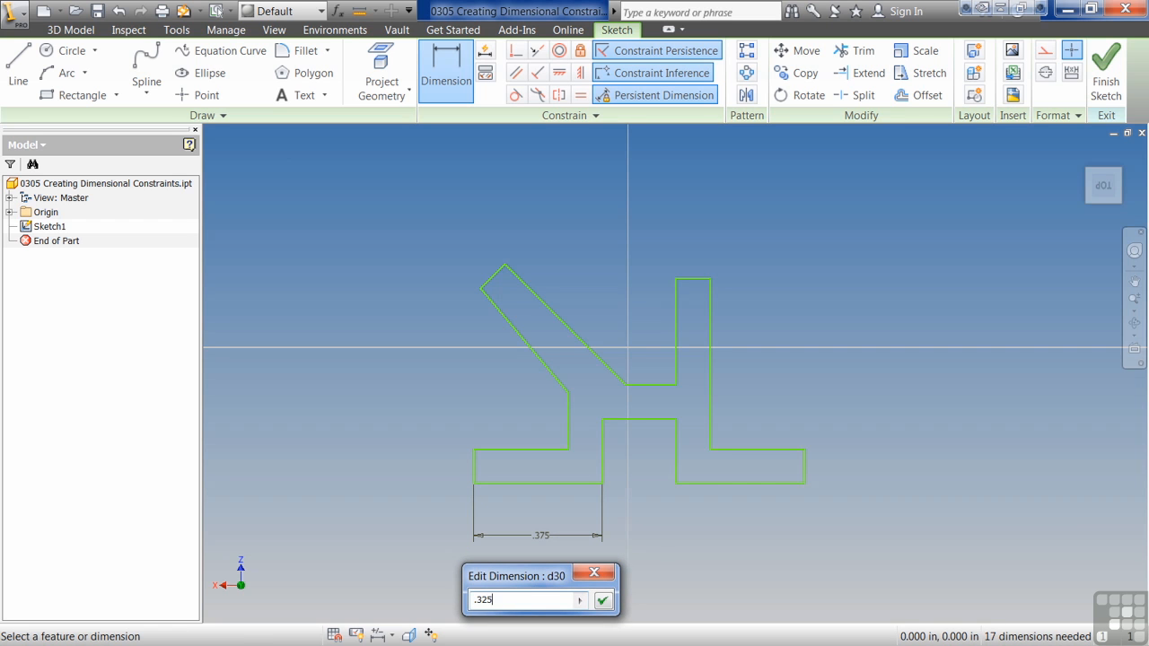
pyautogui.press('Return')
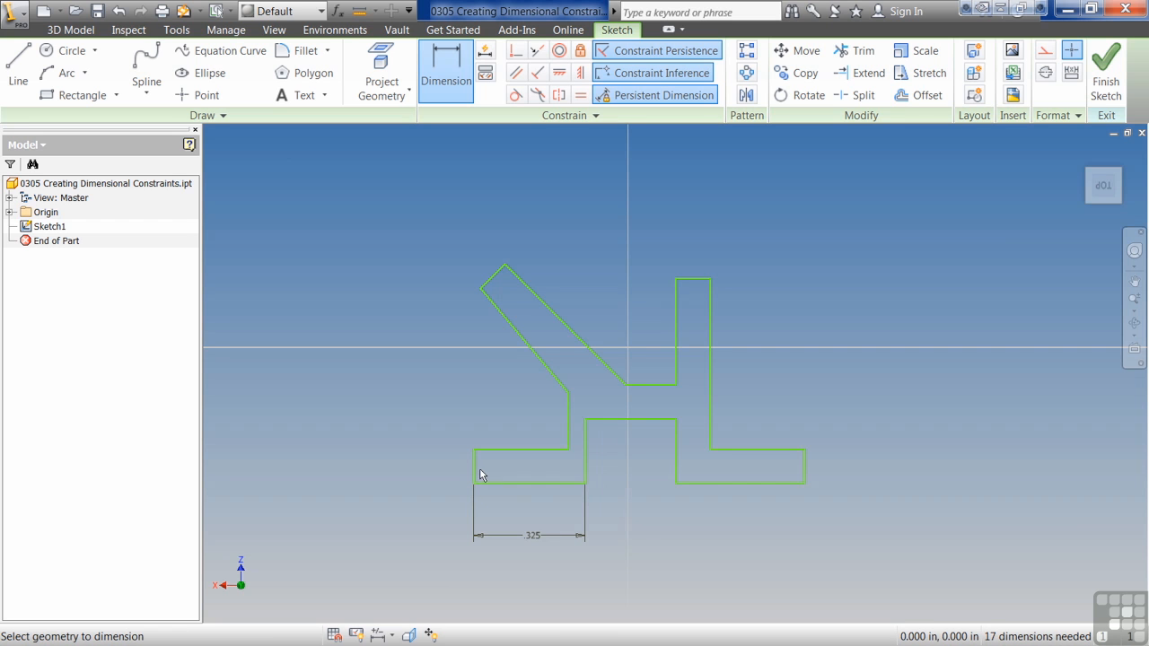
# Step: Dimension the left foot's vertical end edge at .125 in
pyautogui.click(475, 467)
pyautogui.click(440, 464)
pyautogui.write('.125')
pyautogui.press('Return')
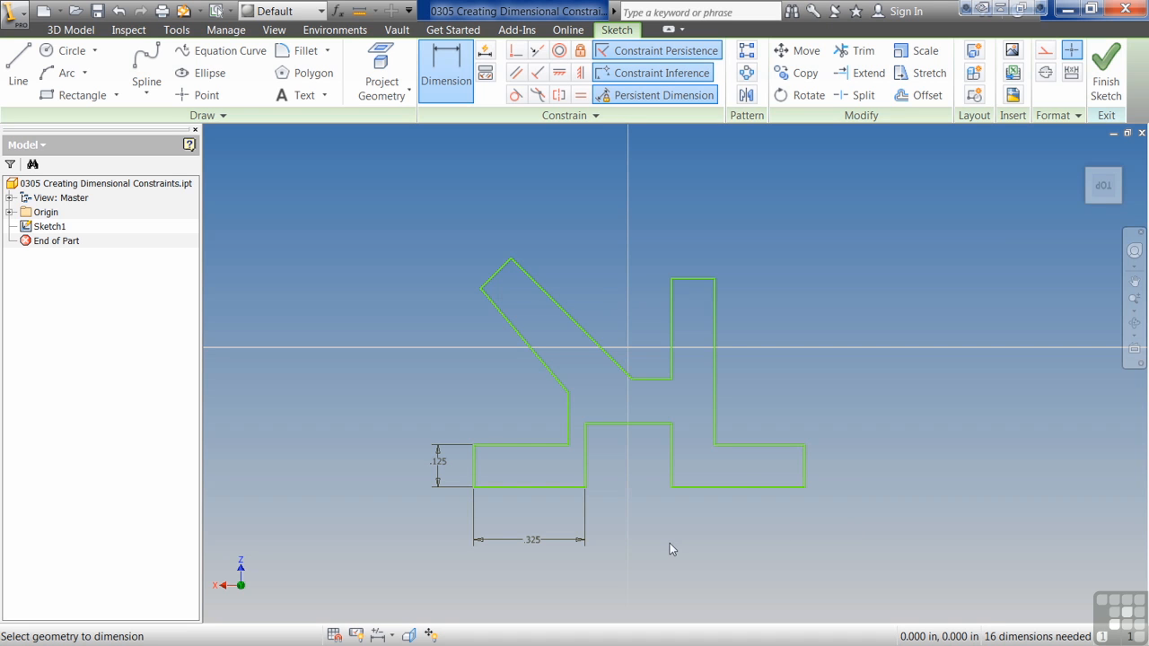
# Step: Leave dimensioning, display all sketch constraints on the bracket profile to examine them, and hide them again
pyautogui.press('Escape')
pyautogui.press('F8')
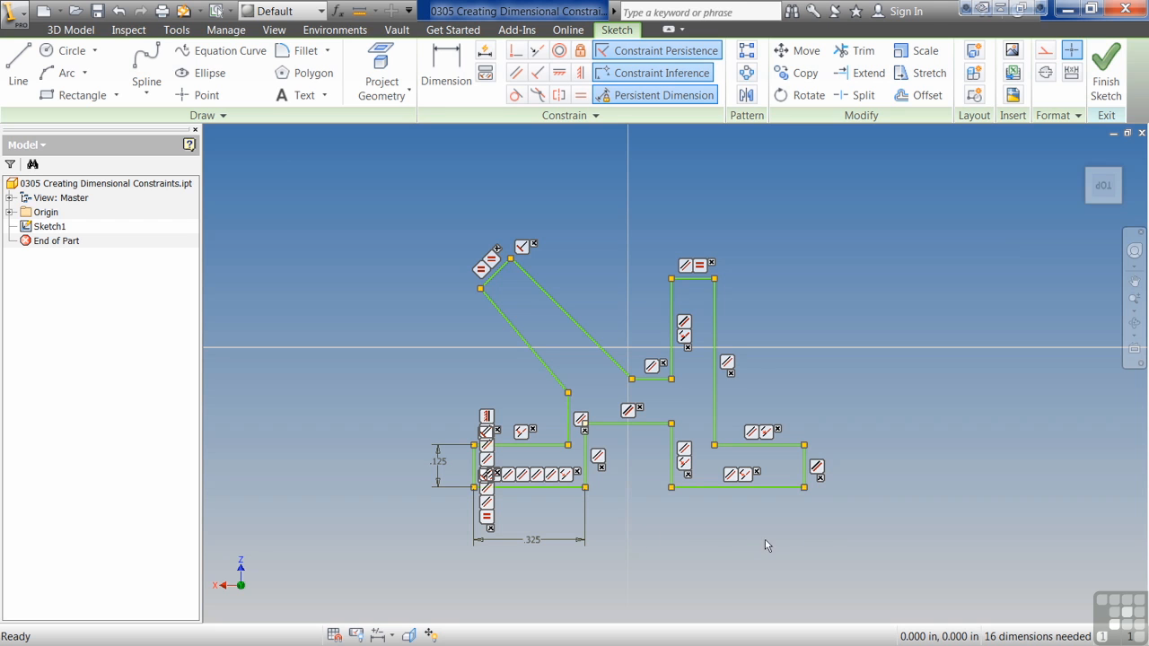
pyautogui.press('F9')
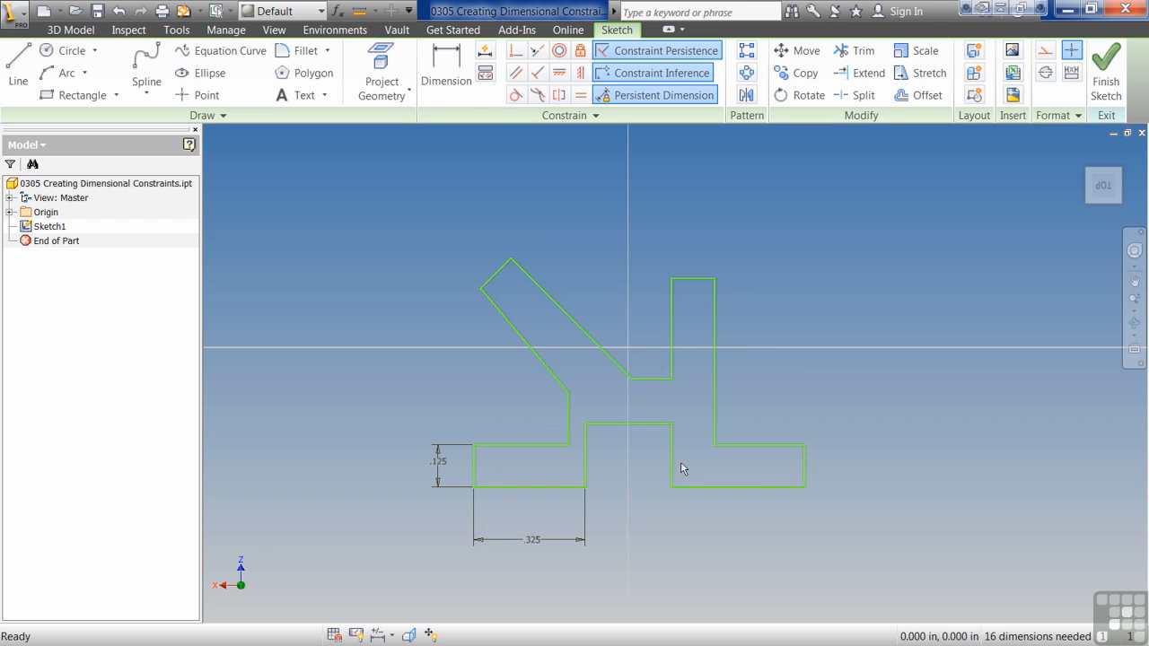
# Step: Dimension the overall height from the upright arm's top edge to the right foot's bottom edge at .75 in
pyautogui.press('d')
pyautogui.click(698, 279)
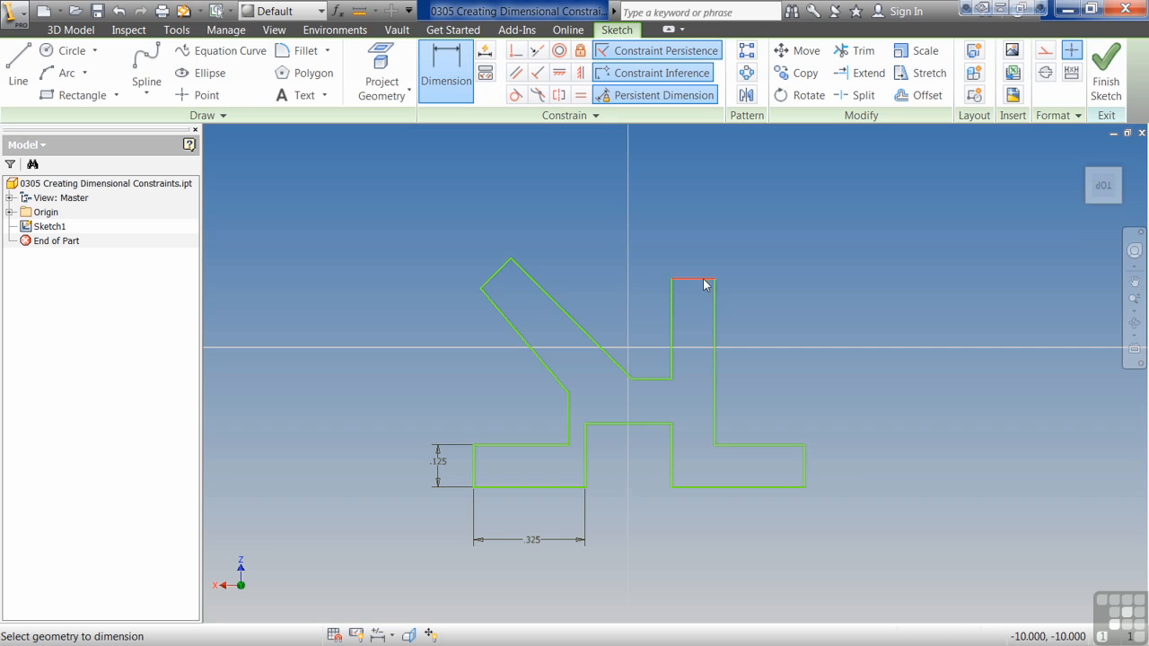
pyautogui.click(732, 489)
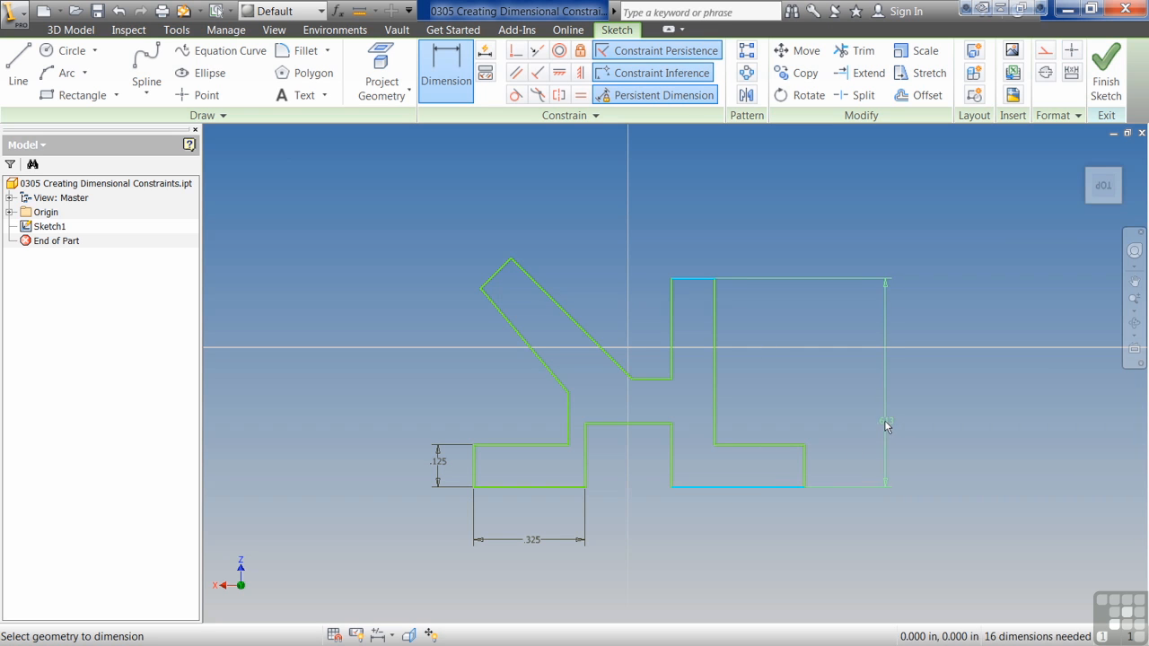
pyautogui.click(887, 425)
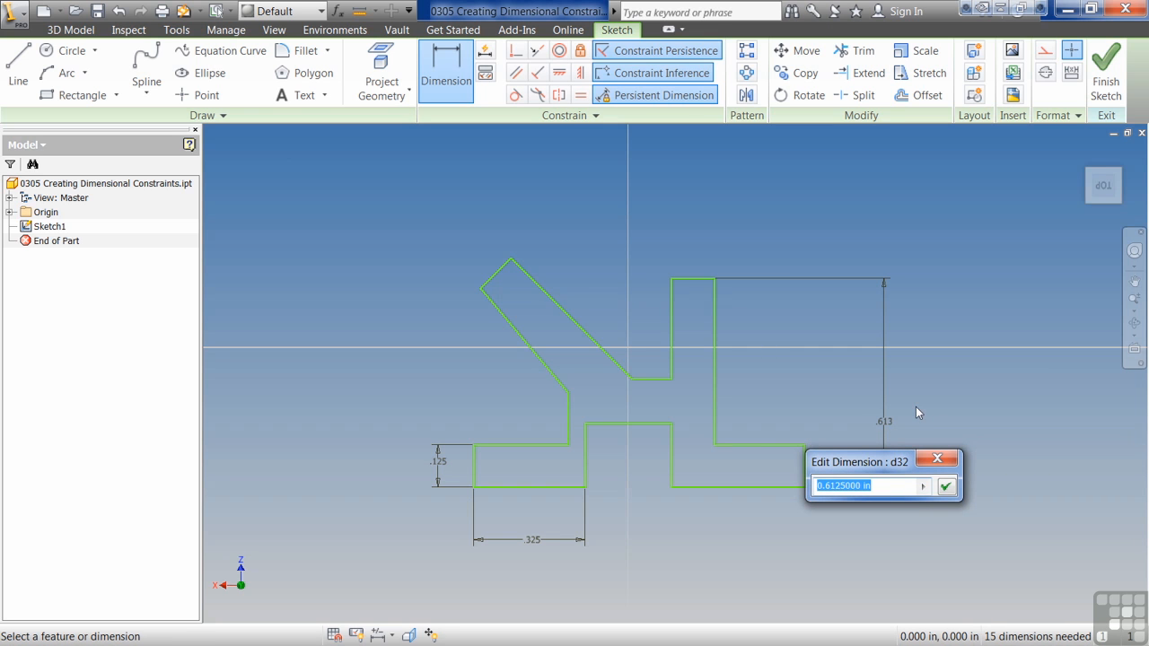
pyautogui.write('.75')
pyautogui.press('Return')
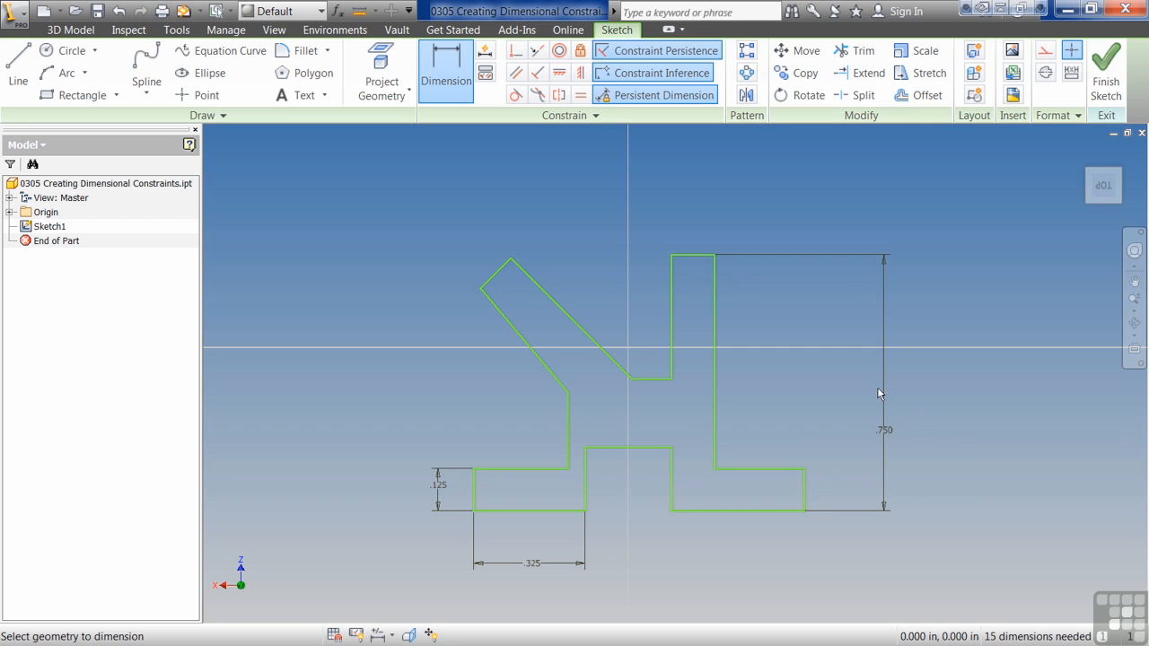
# Step: Dimension the angle between the slanted arm's two long edges at 7 degrees
pyautogui.click(545, 292)
pyautogui.click(526, 341)
pyautogui.click(545, 328)
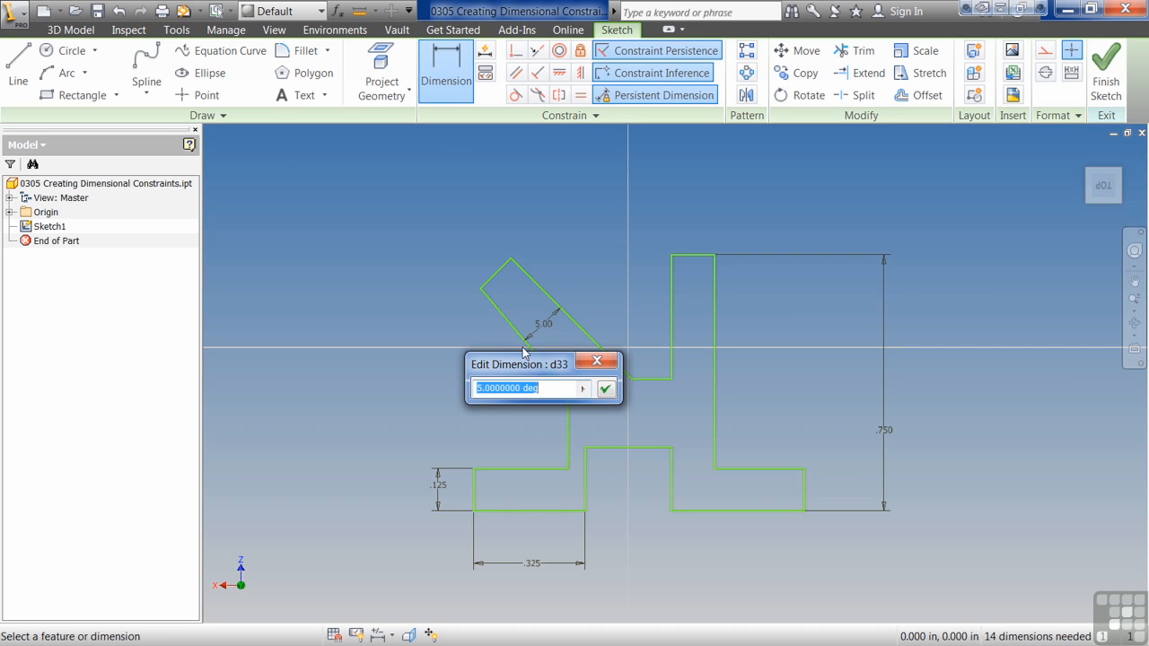
pyautogui.write('5')
pyautogui.press('Return')
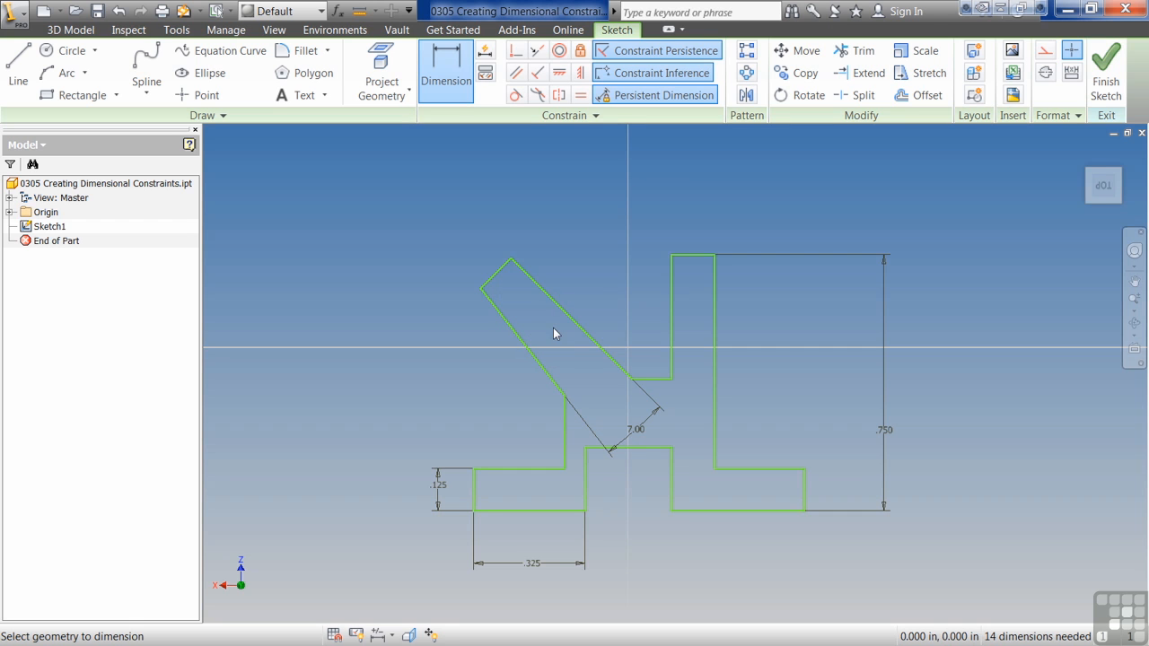
# Step: Dimension the horizontal distance from the slanted arm's top corner to the upright arm's upper left corner at .5 in
pyautogui.click(512, 262)
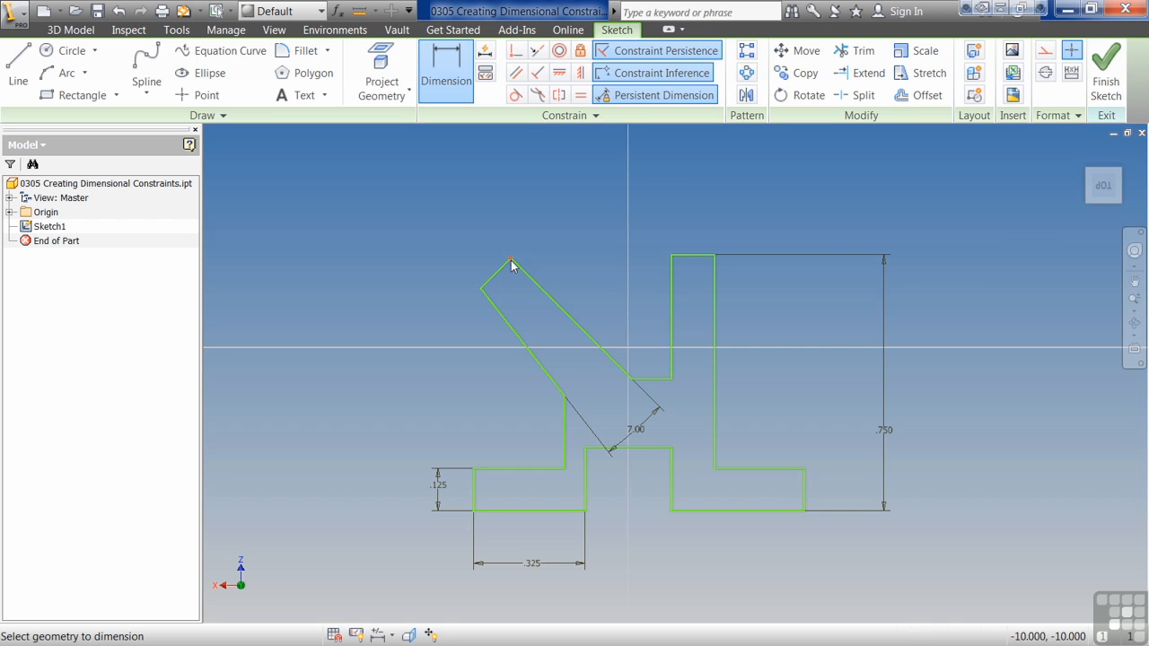
pyautogui.click(673, 258)
pyautogui.click(600, 195)
pyautogui.write('.5')
pyautogui.press('Return')
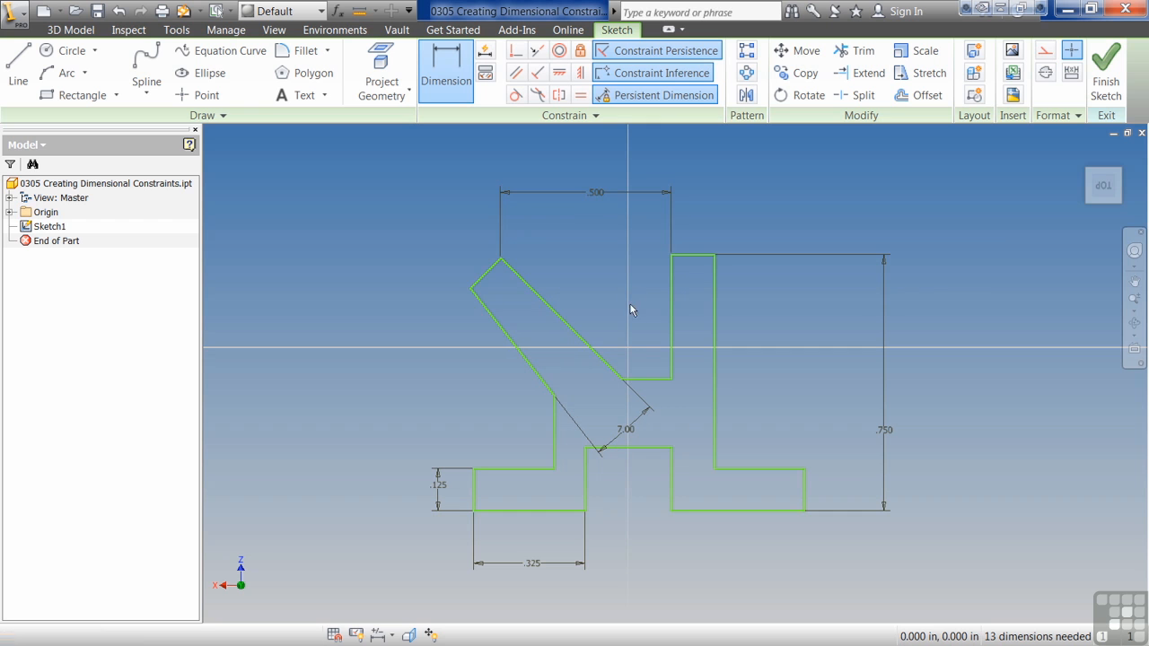
# Step: Dimension the short horizontal edge between the slanted and upright arms at .15 in
pyautogui.click(653, 380)
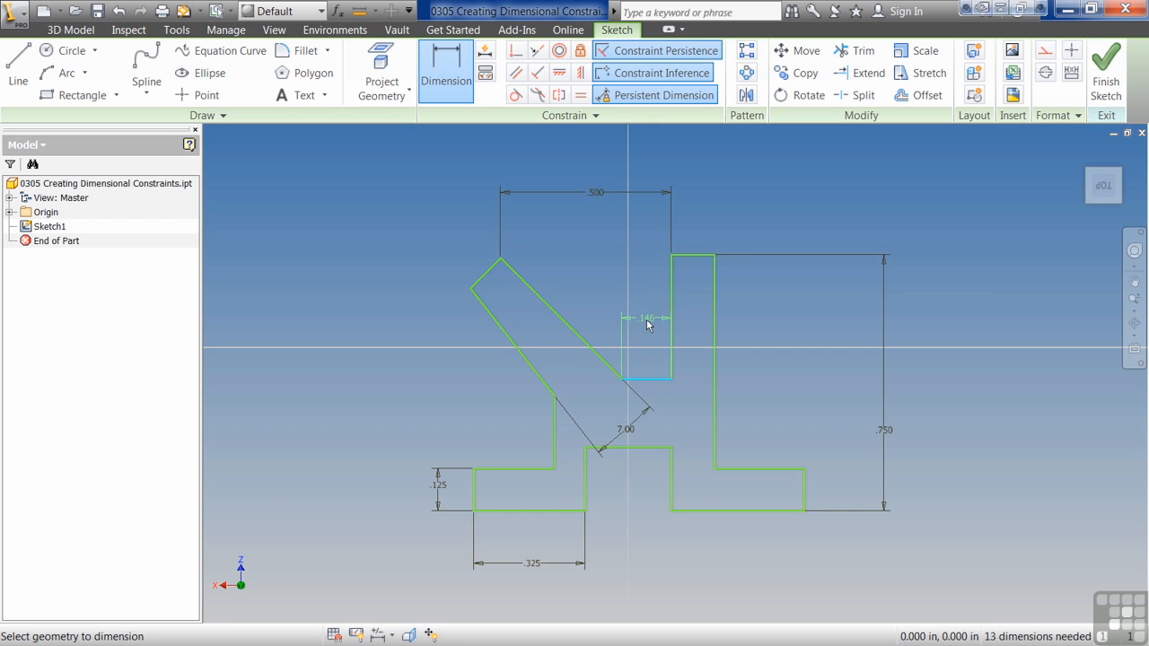
pyautogui.click(648, 322)
pyautogui.write('.15')
pyautogui.press('Return')
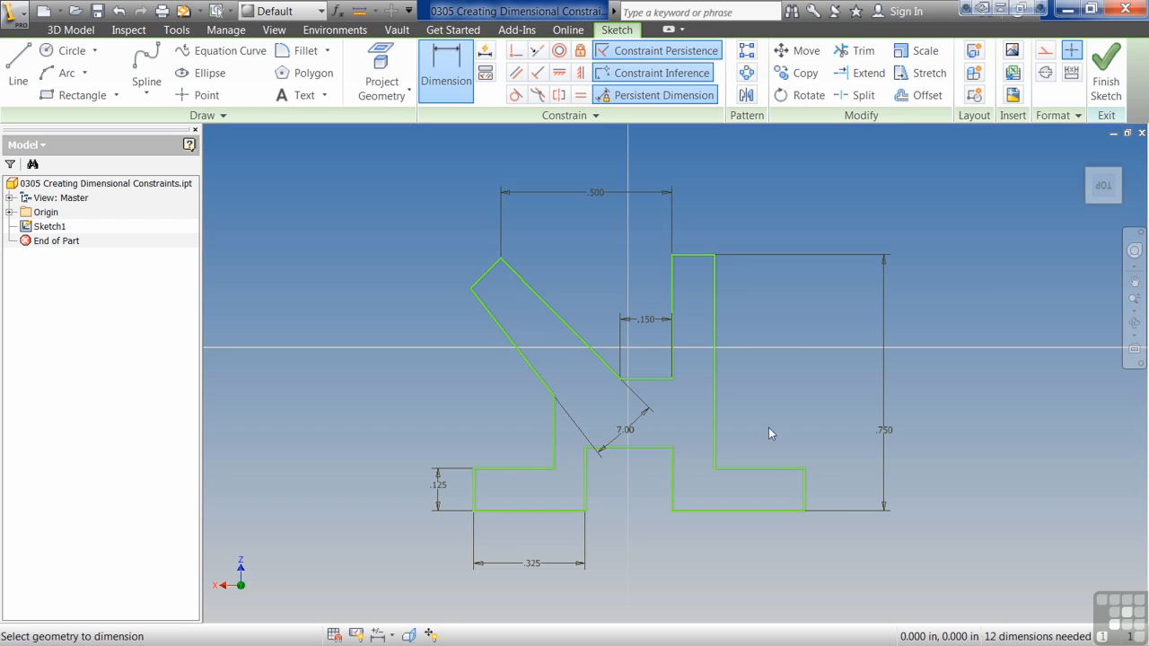
# Step: Dimension the horizontal gap between the two feet at .25 in
pyautogui.click(673, 489)
pyautogui.click(588, 490)
pyautogui.click(630, 559)
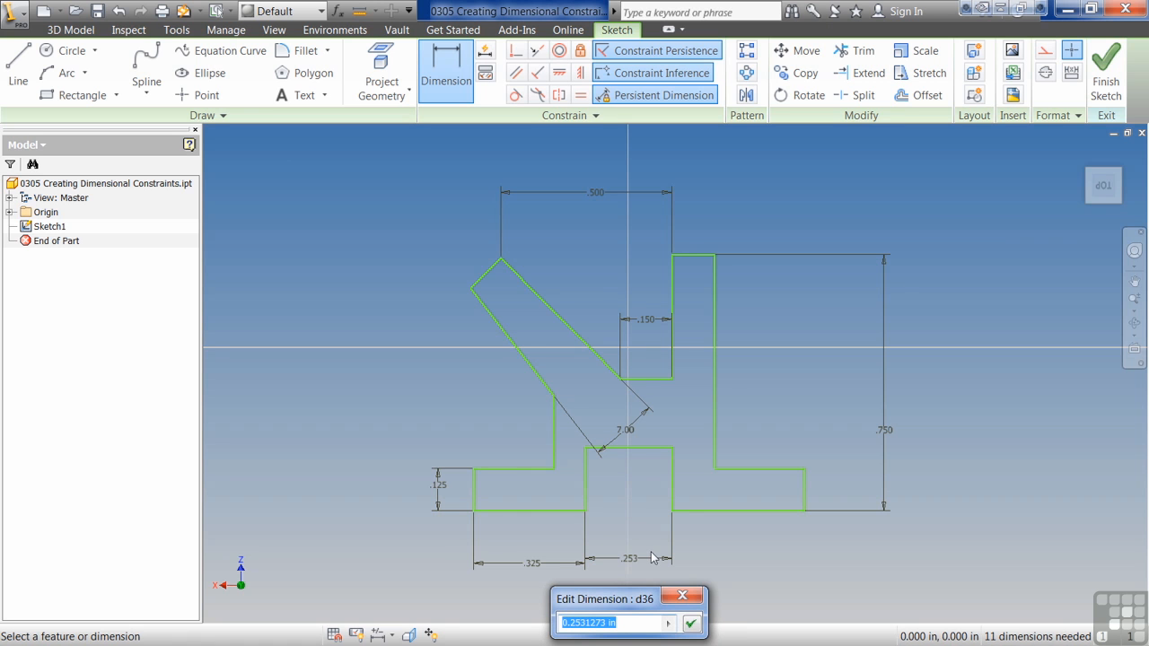
pyautogui.write('.253')
pyautogui.press('Return')
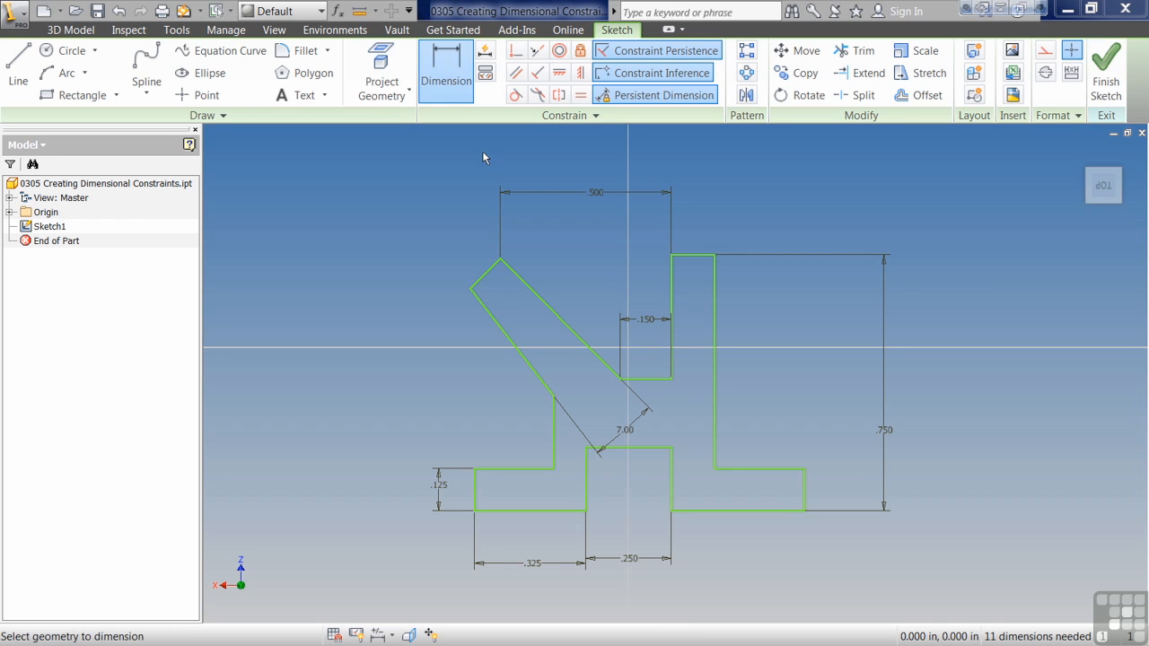
# Step: Dimension the vertical distance from the short edge between the arms to the notch's top edge, linked to the left foot's height dimension
pyautogui.click(647, 379)
pyautogui.click(646, 447)
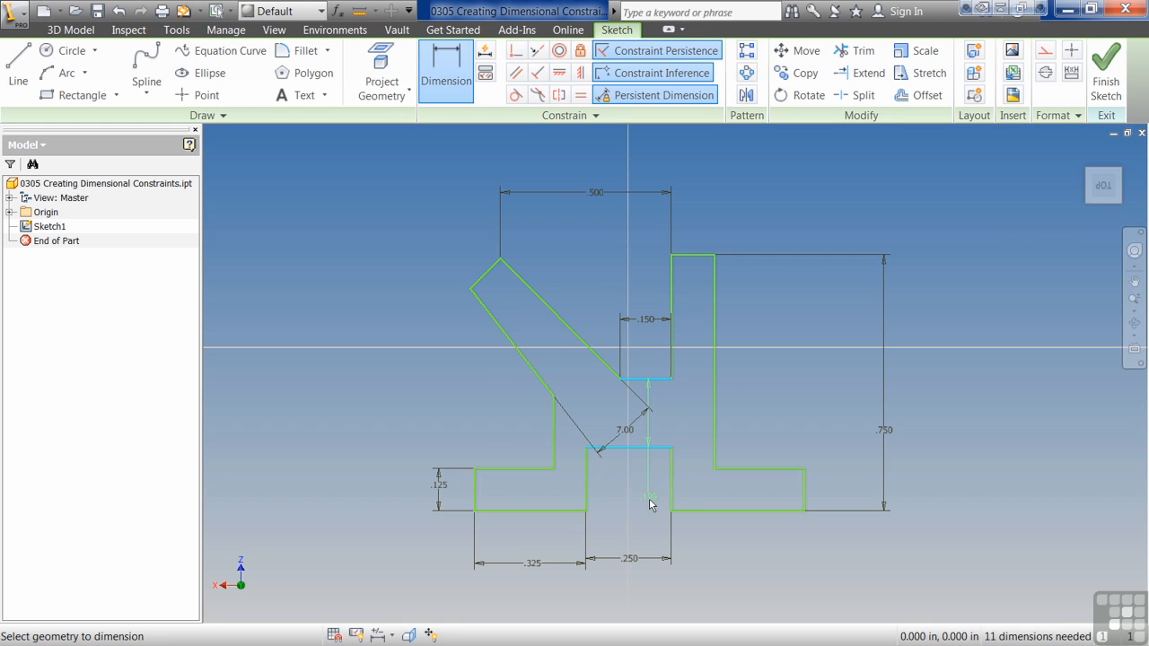
pyautogui.click(649, 498)
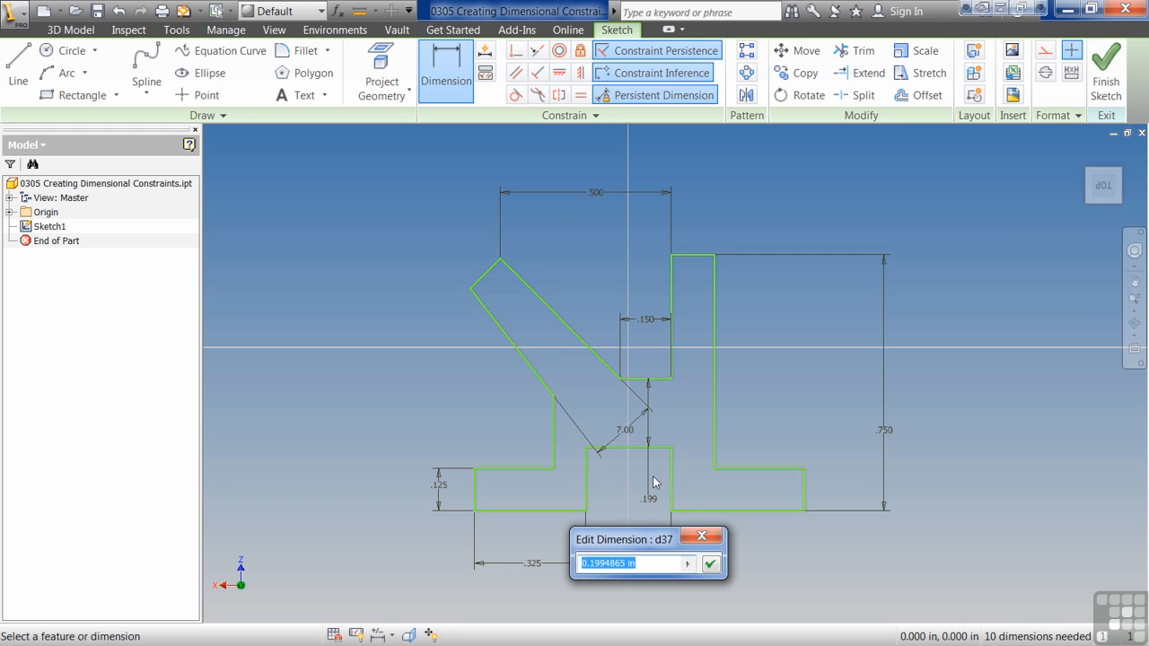
pyautogui.click(440, 485)
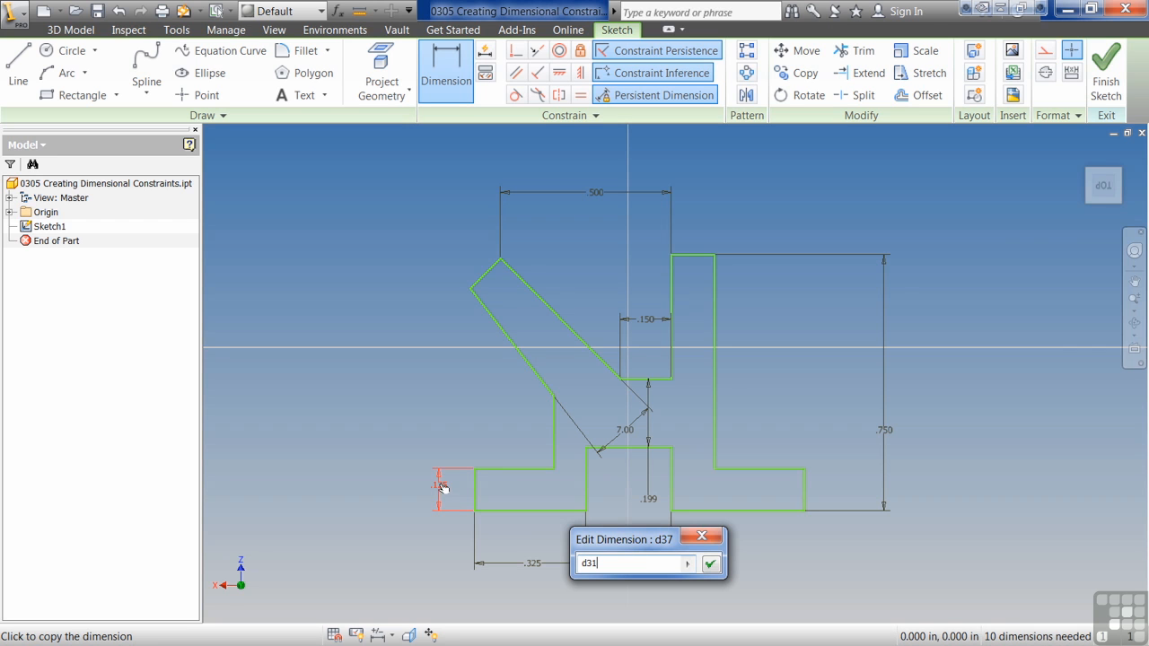
pyautogui.click(708, 562)
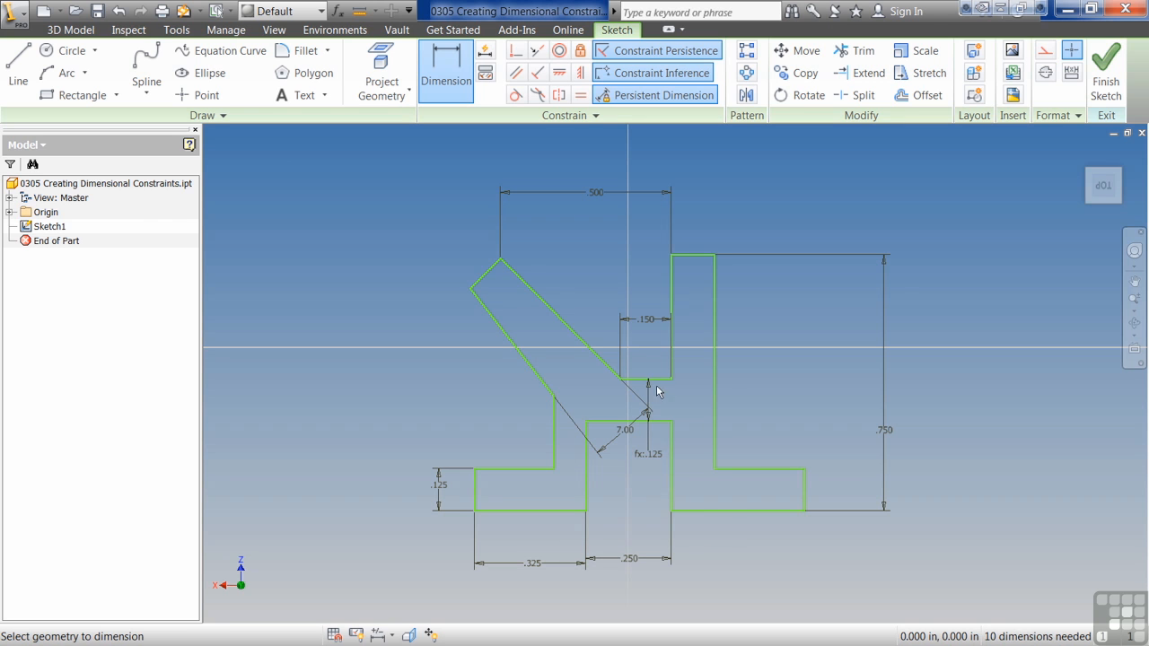
# Step: Dimension the wall thickness between the notch's left edge and the outer left vertical edge, linked to the left foot's height dimension d31
pyautogui.click(588, 452)
pyautogui.click(554, 453)
pyautogui.click(508, 437)
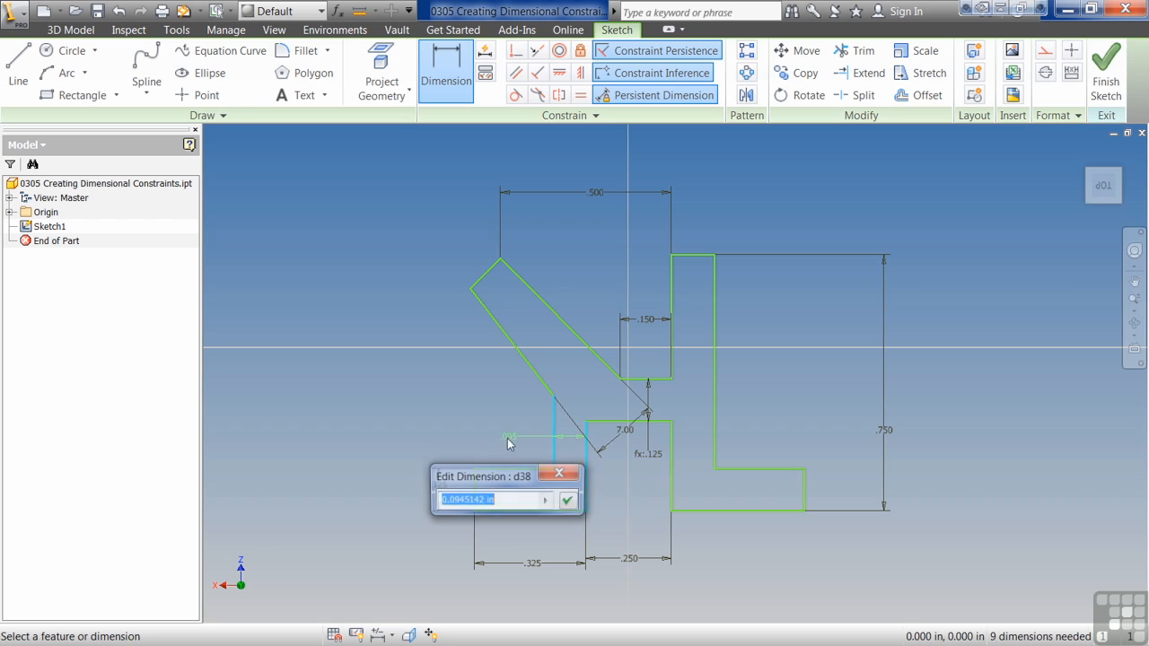
pyautogui.moveTo(461, 476); pyautogui.dragTo(330, 388)
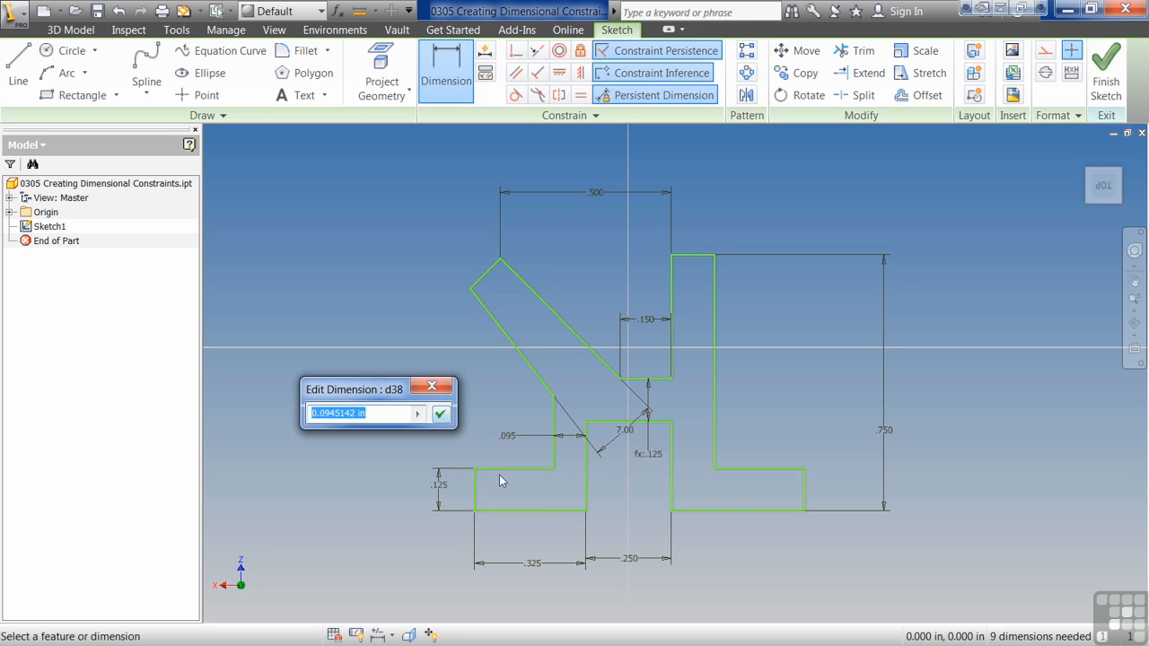
pyautogui.click(439, 485)
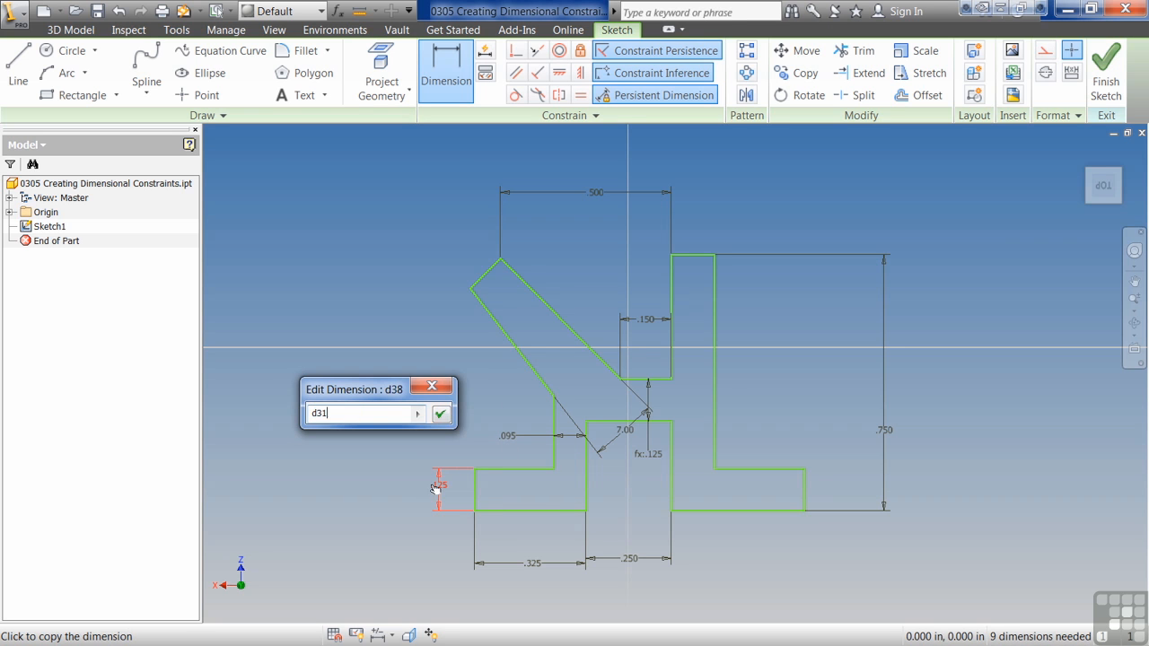
pyautogui.click(441, 413)
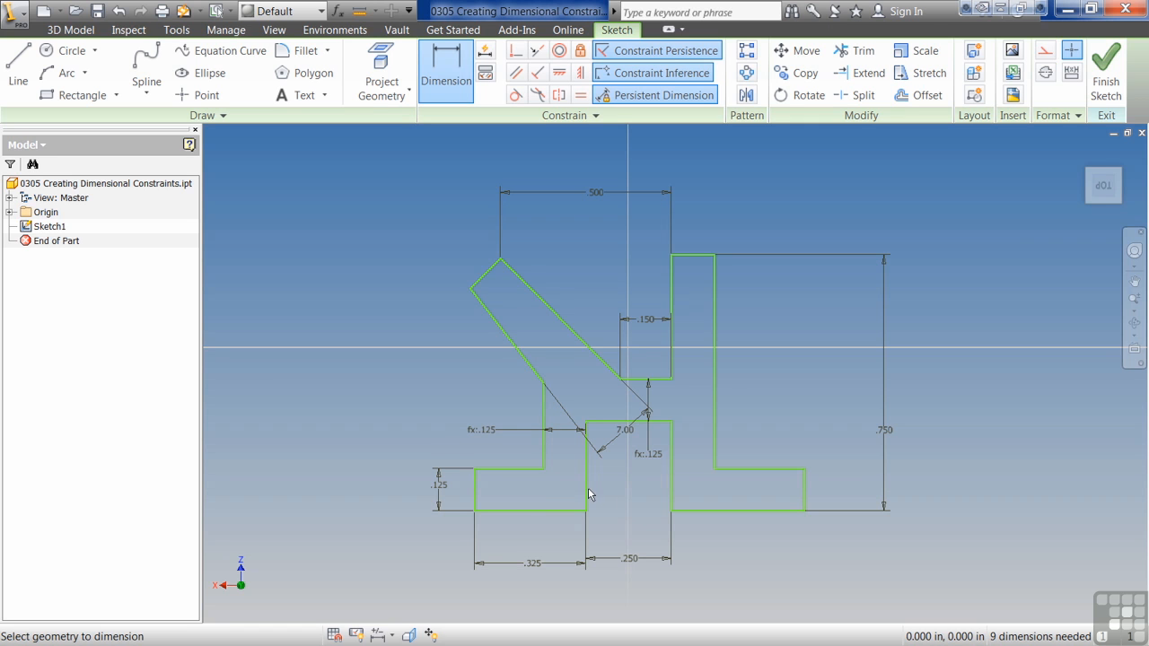
# Step: Add a driven dimension for the width of the upright arm's top edge
pyautogui.click(687, 255)
pyautogui.click(691, 226)
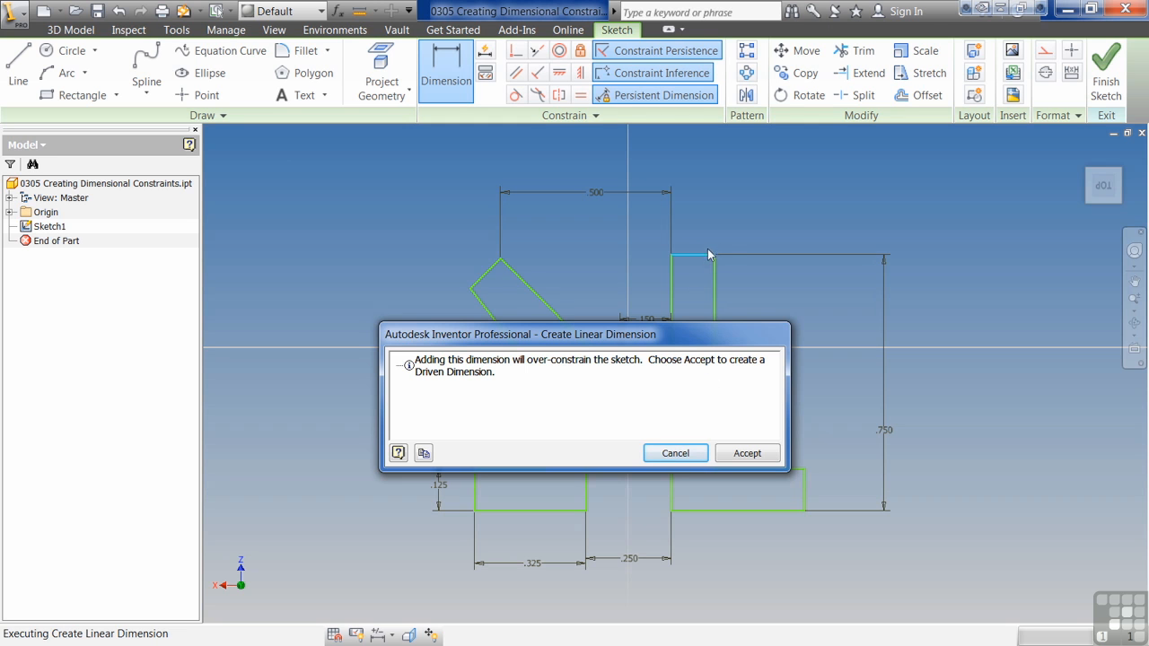
pyautogui.click(745, 454)
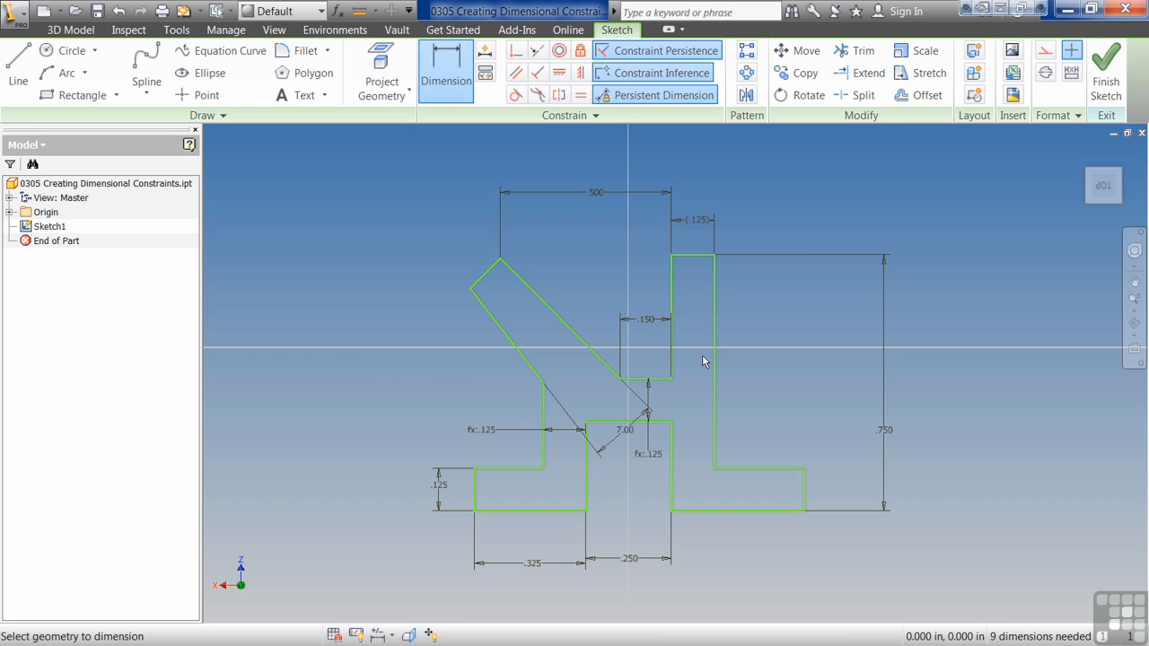
pyautogui.press('Escape')
# Step: Show and hide all sketch constraints, and reposition the slanted arm's angle dimension between its two long edges
pyautogui.press('F8')
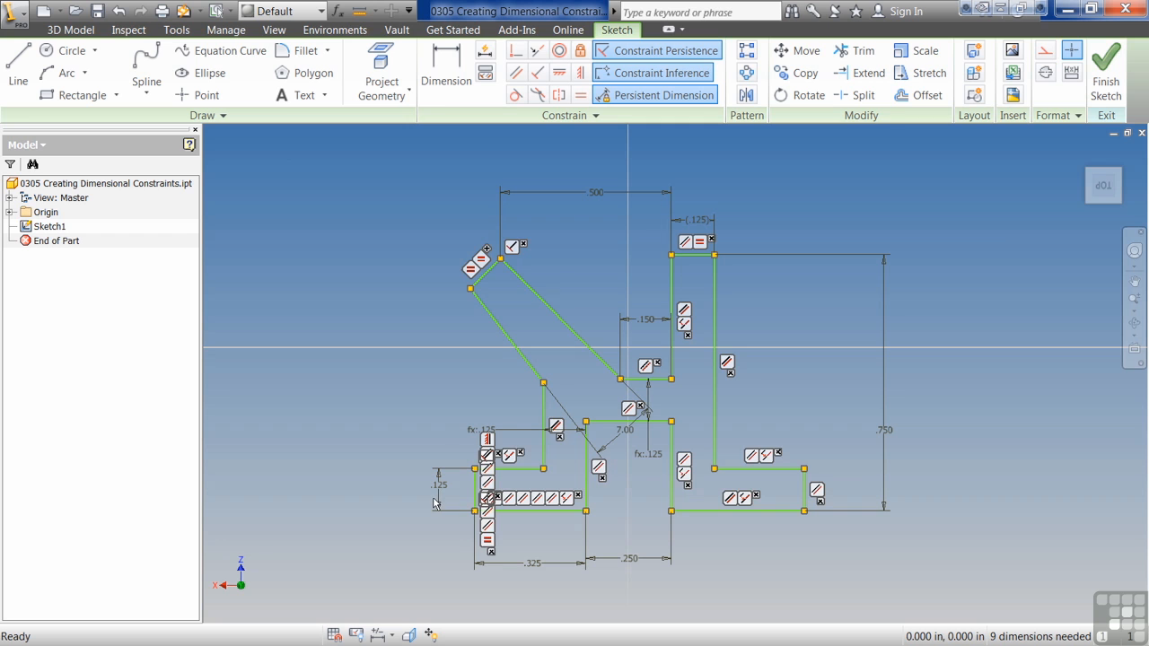
pyautogui.press('F9')
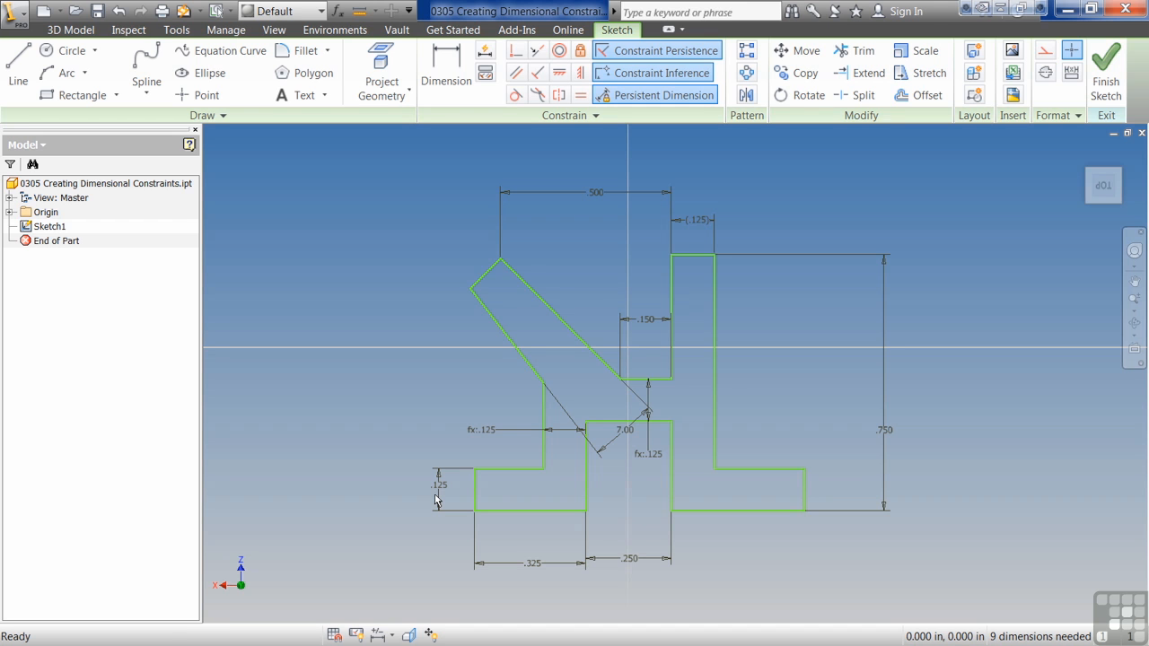
pyautogui.moveTo(628, 433); pyautogui.dragTo(530, 337)
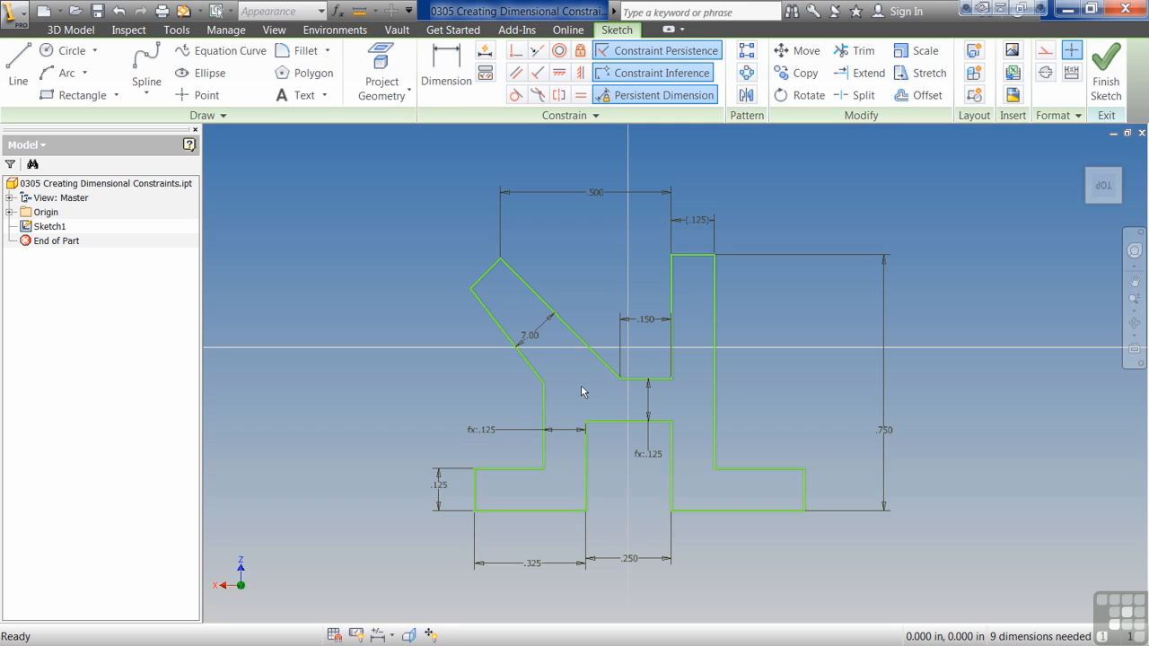
# Step: Add a driven angular dimension between the upright arm's right edge and the right foot's top edge
pyautogui.press('d')
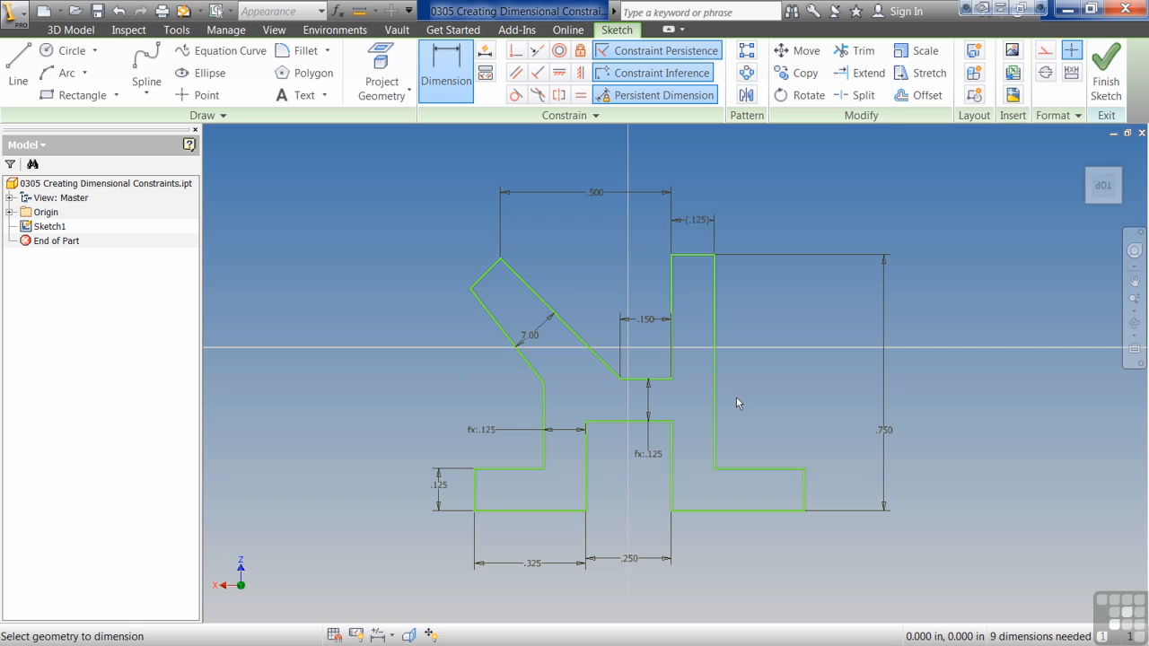
pyautogui.click(713, 373)
pyautogui.click(762, 469)
pyautogui.click(754, 416)
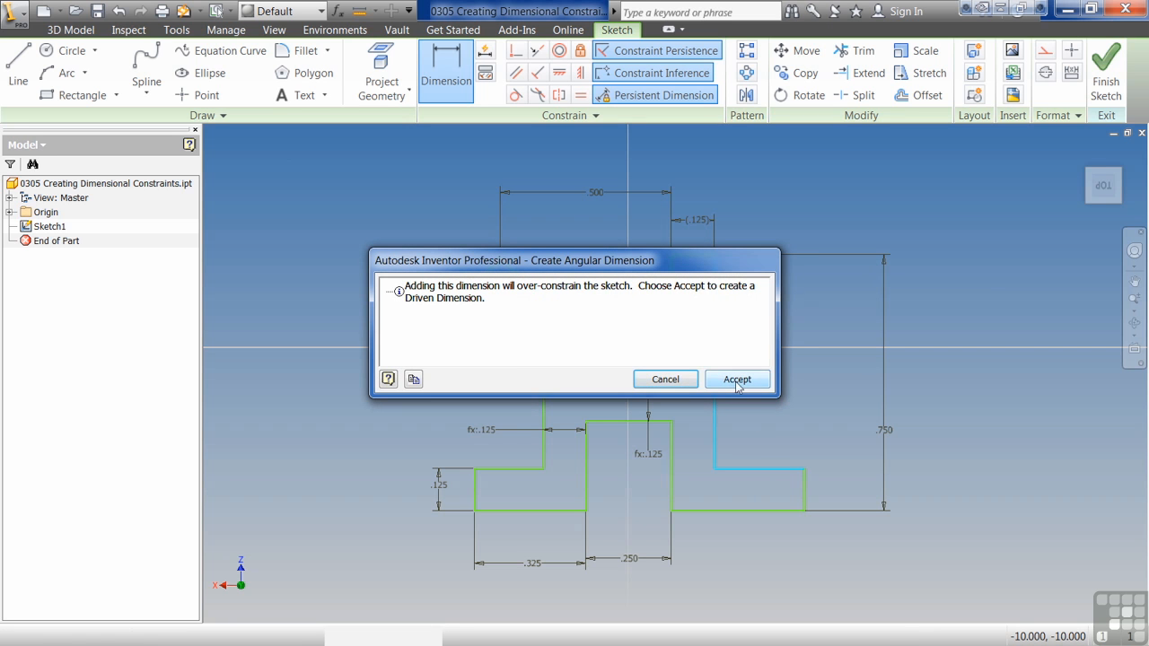
pyautogui.click(737, 378)
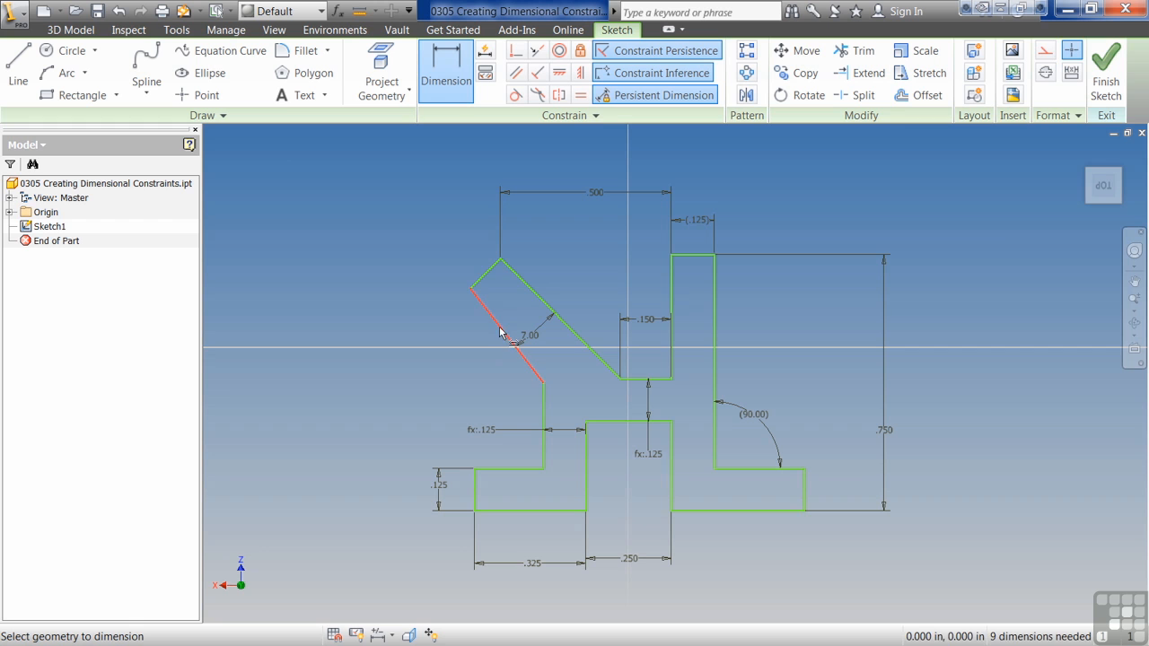
# Step: Add an aligned dimension of .325 in to the slanted arm's outer long edge
pyautogui.click(508, 339)
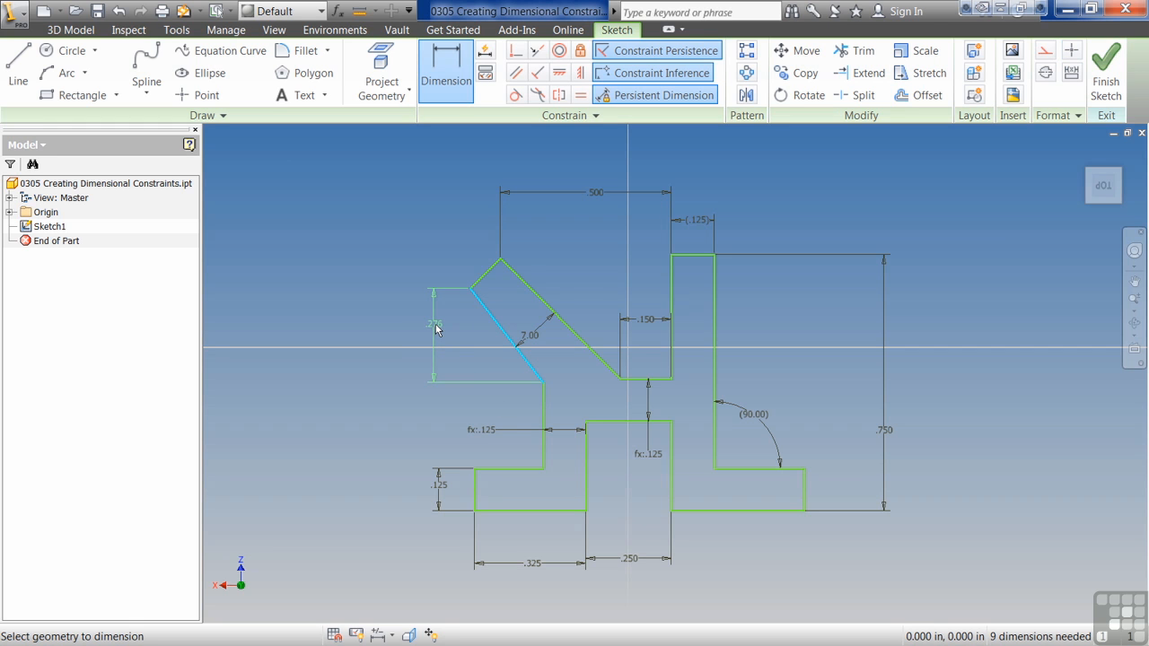
pyautogui.rightClick(478, 366)
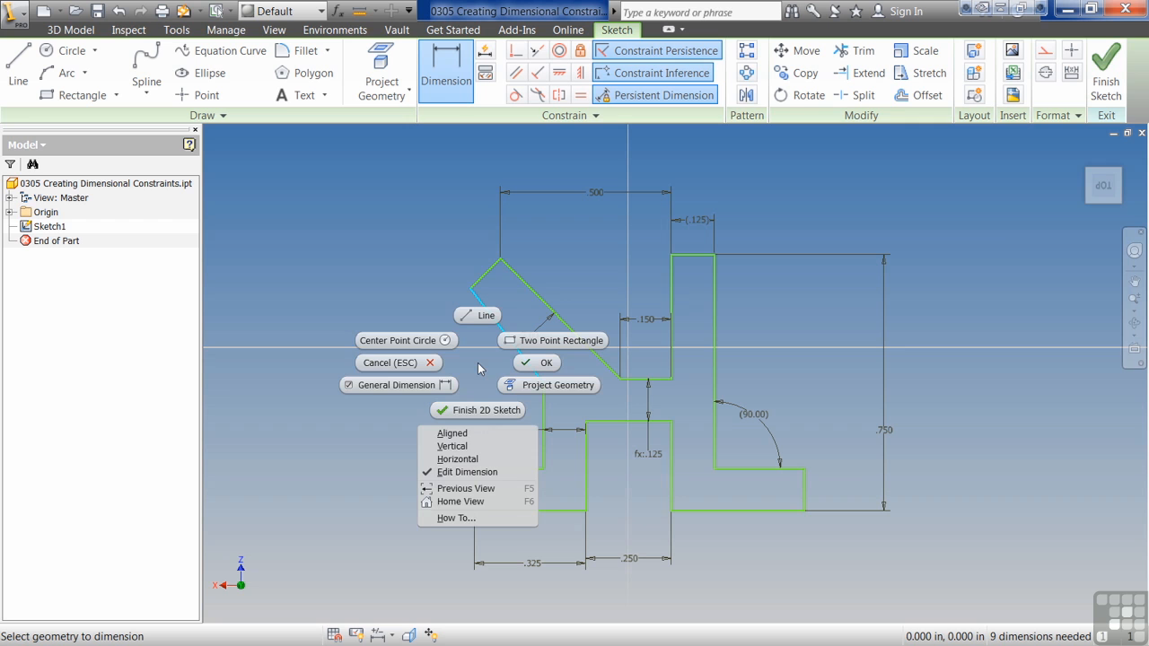
pyautogui.click(466, 434)
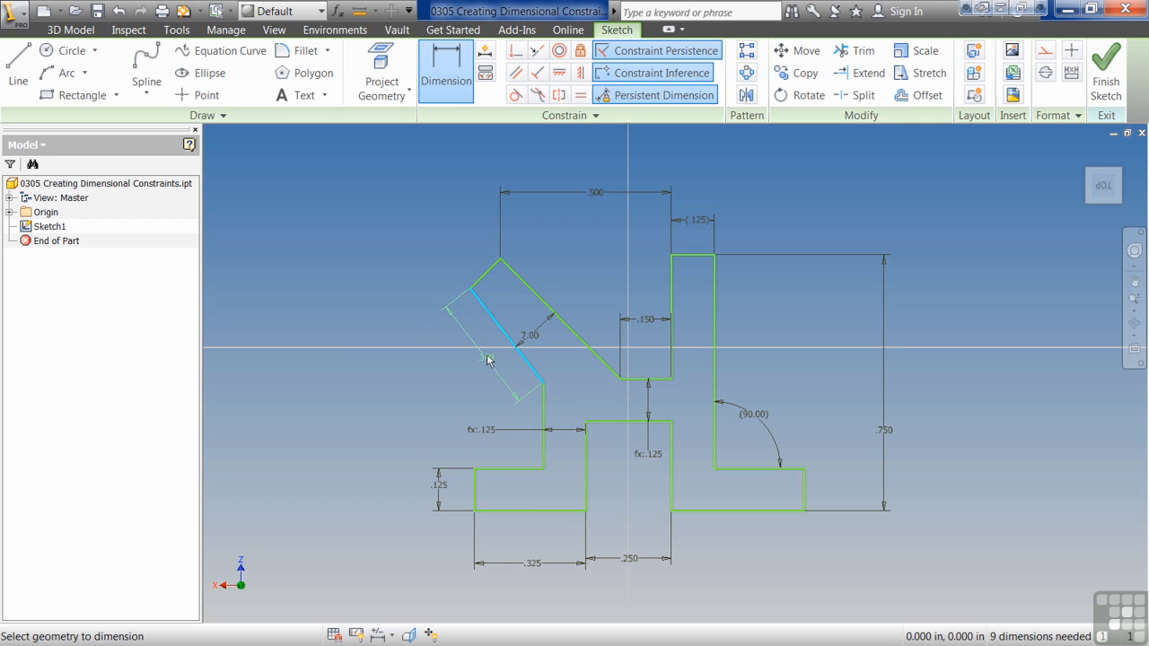
pyautogui.click(488, 359)
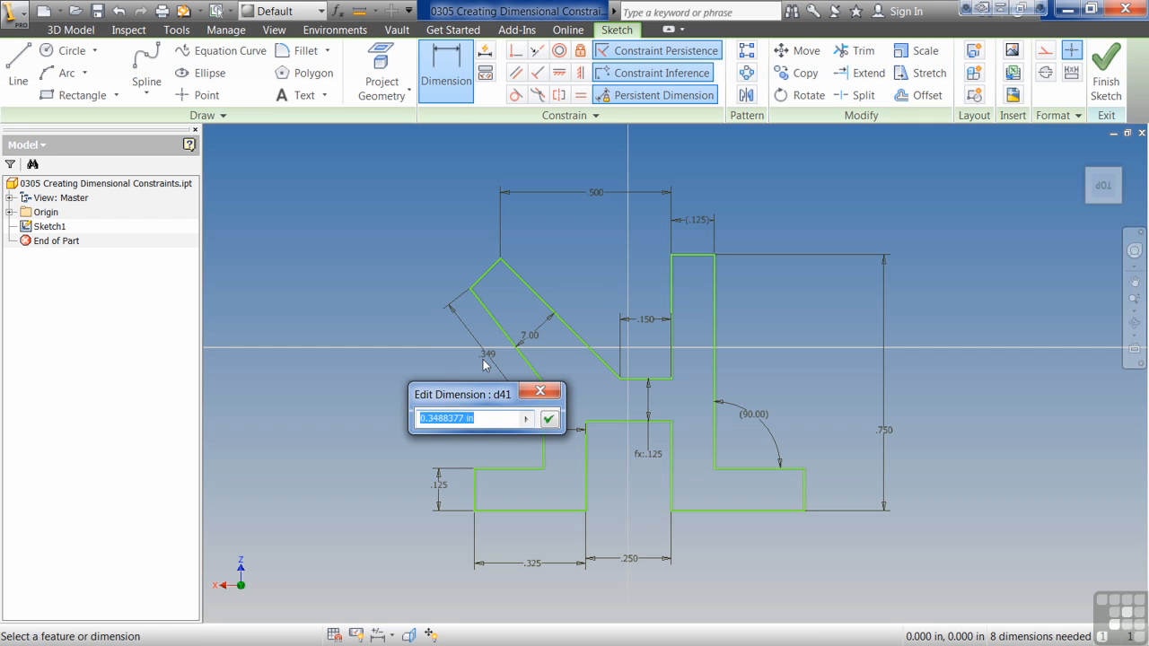
pyautogui.write('.325')
pyautogui.press('Return')
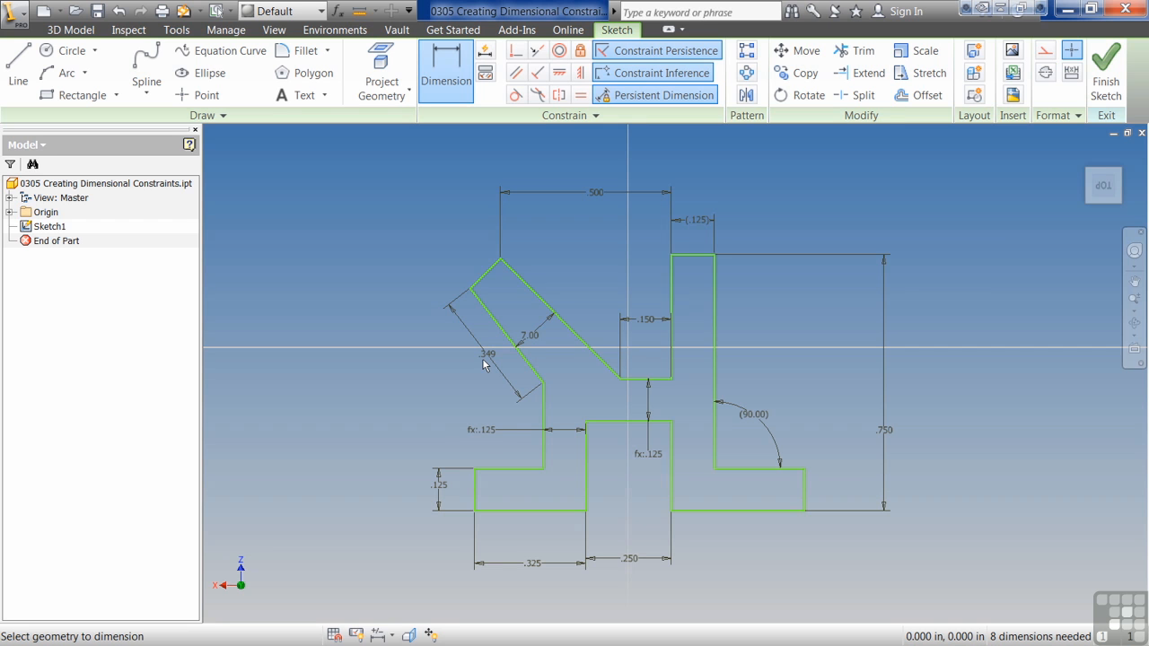
# Step: Dimension the right foot's bottom edge at .45 in and undo that dimension
pyautogui.click(738, 511)
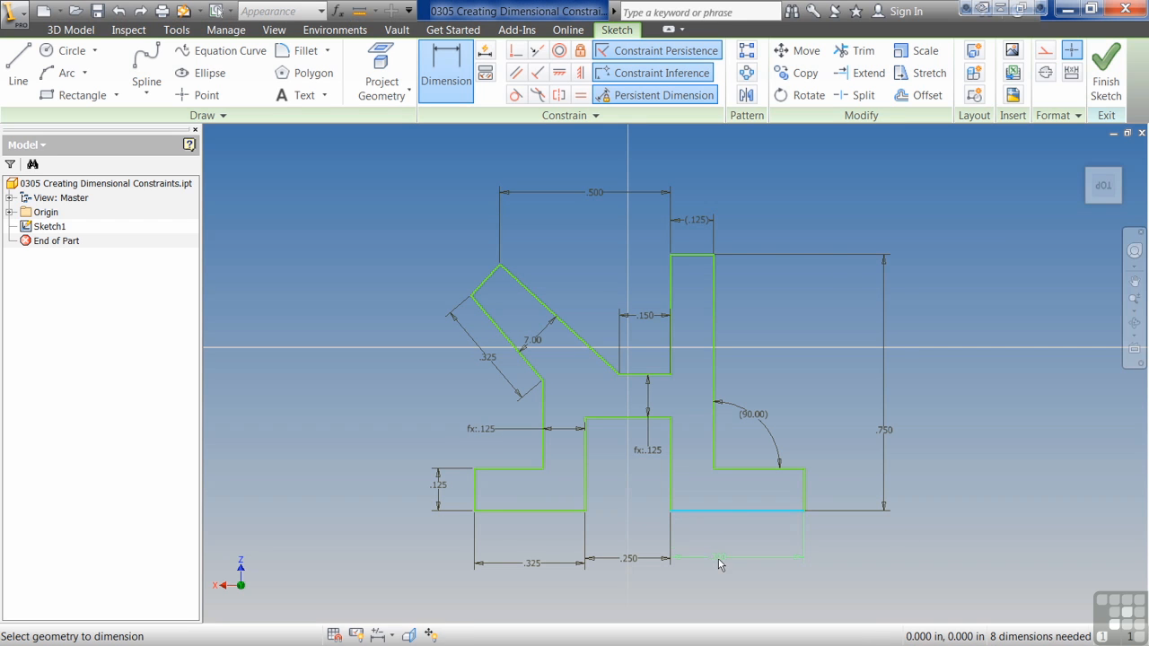
pyautogui.click(717, 558)
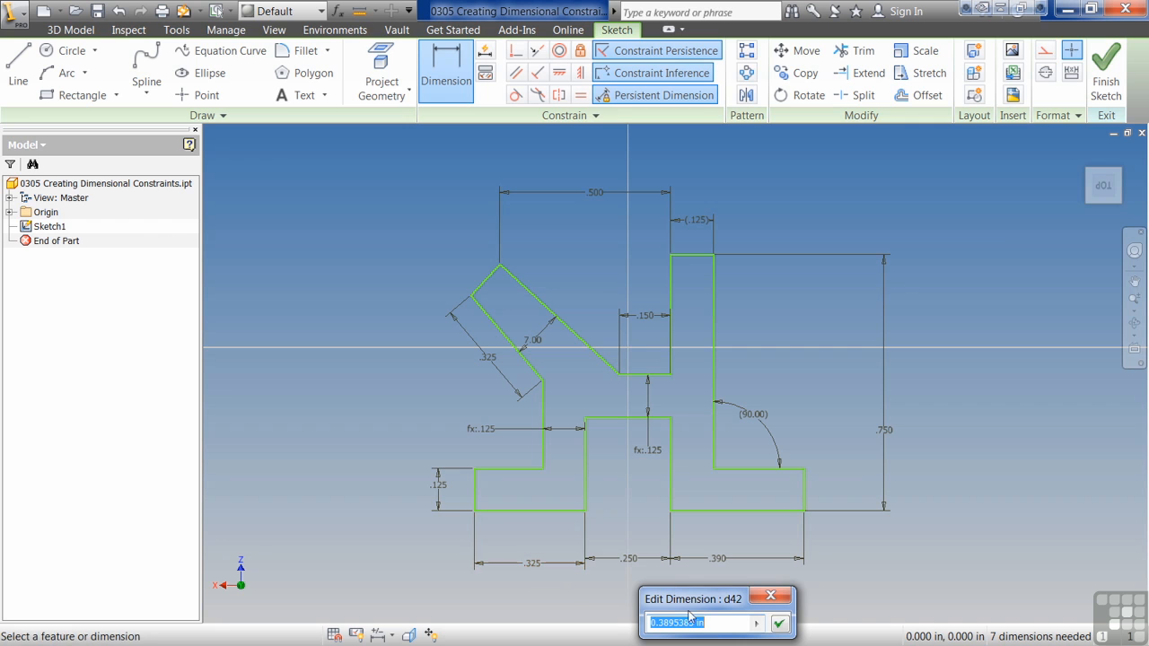
pyautogui.write('.45')
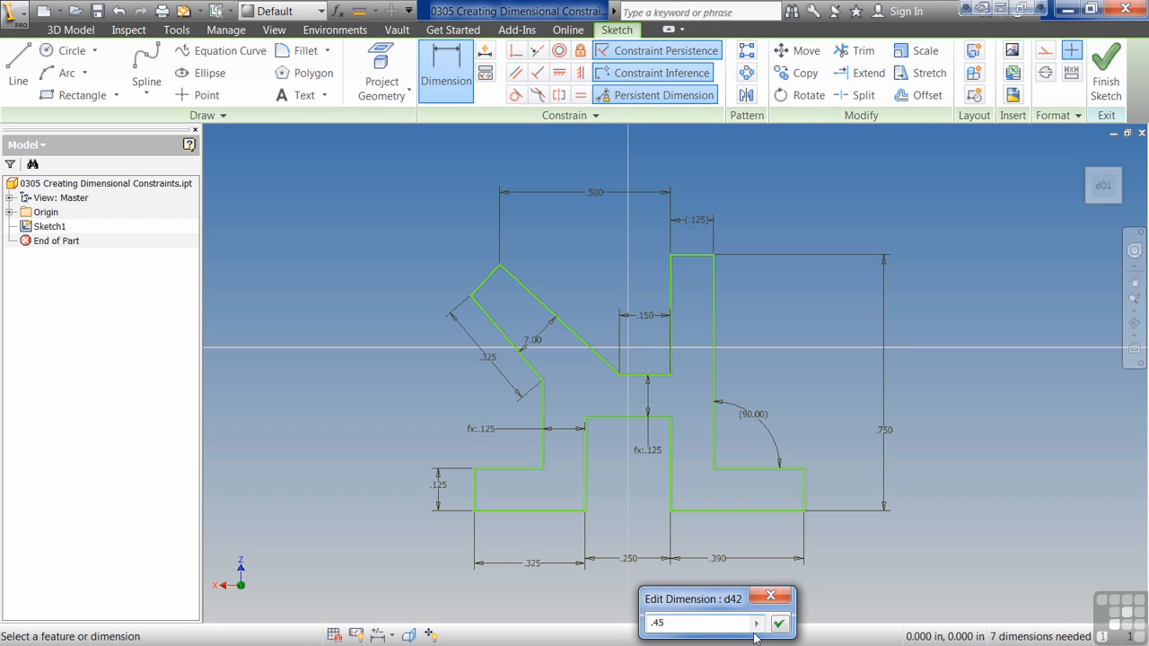
pyautogui.click(779, 623)
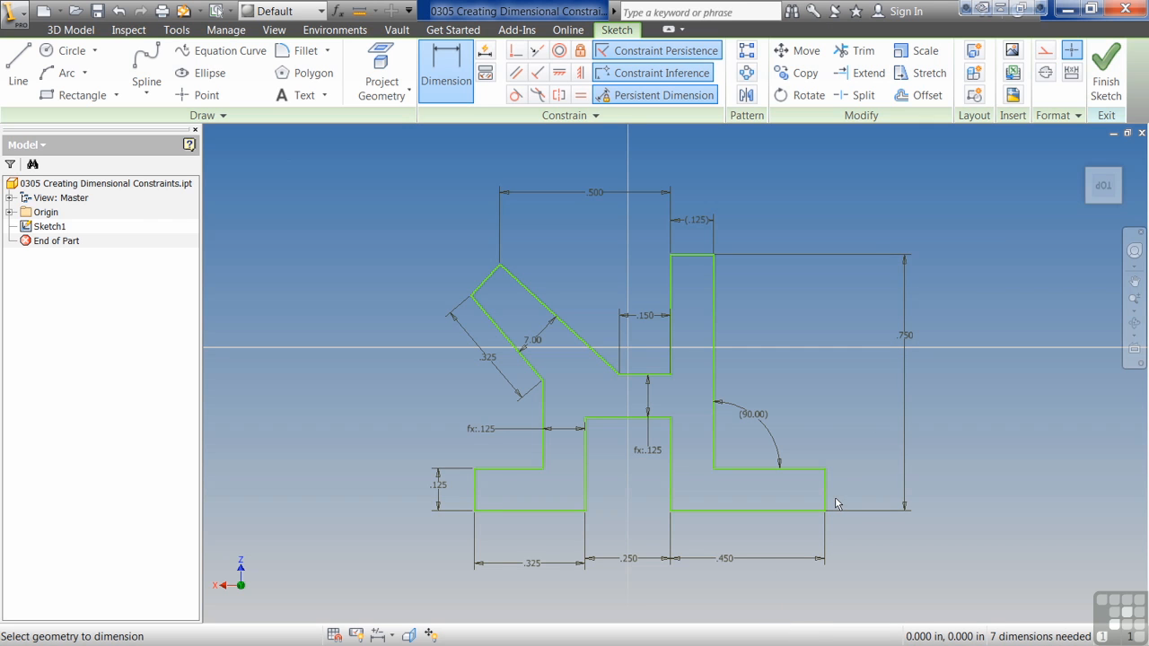
pyautogui.click(120, 12)
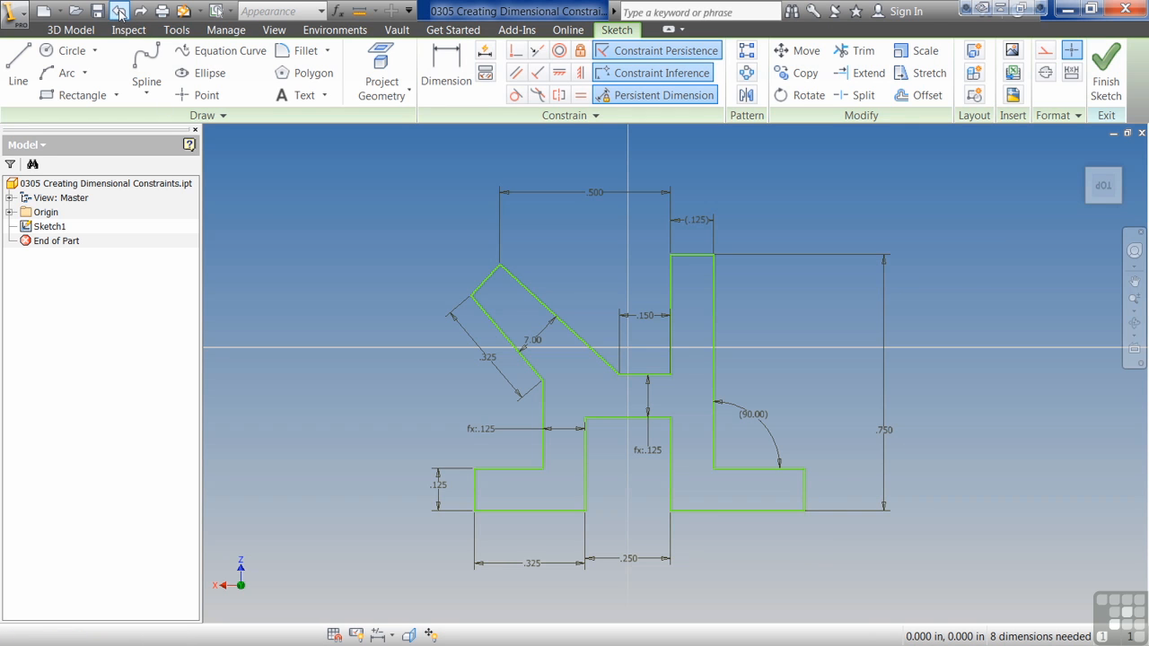
# Step: Turn off Edit Dimension and place a dimension below the right foot's bottom edge without entering a value
pyautogui.click(441, 81)
pyautogui.click(455, 79)
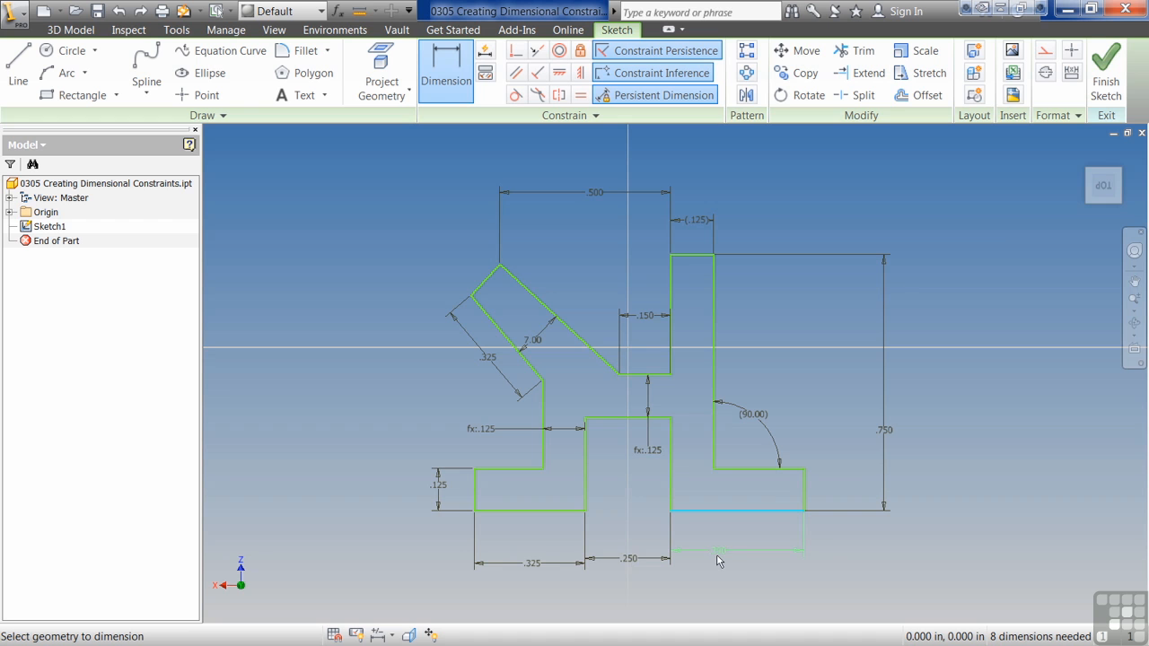
pyautogui.rightClick(718, 561)
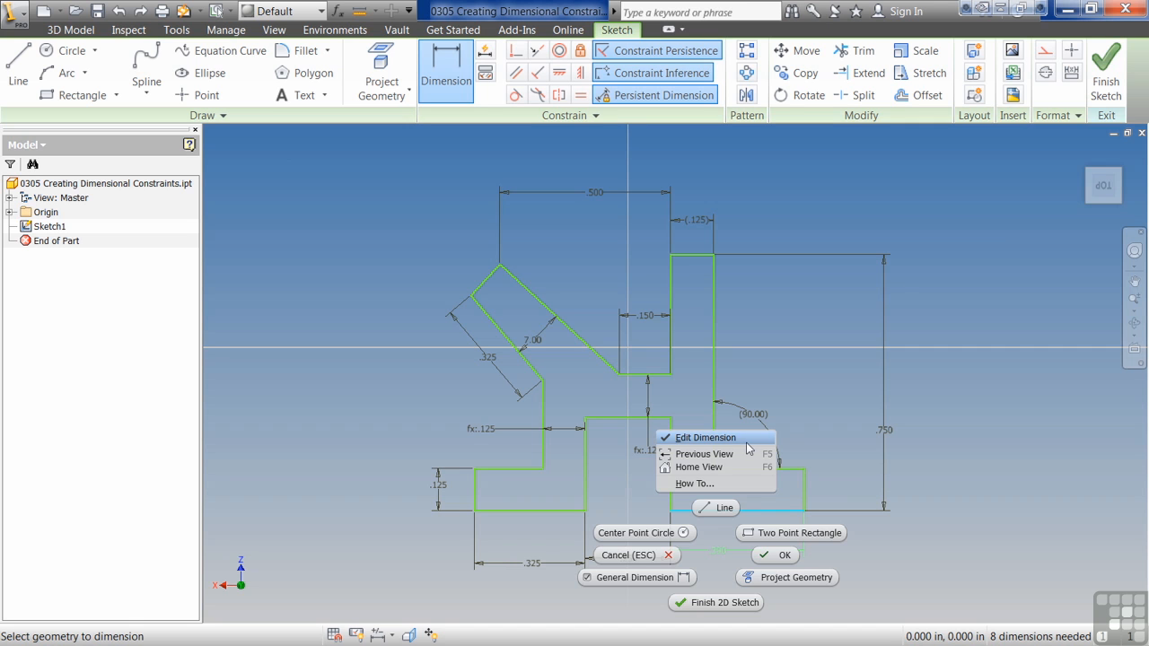
pyautogui.click(747, 439)
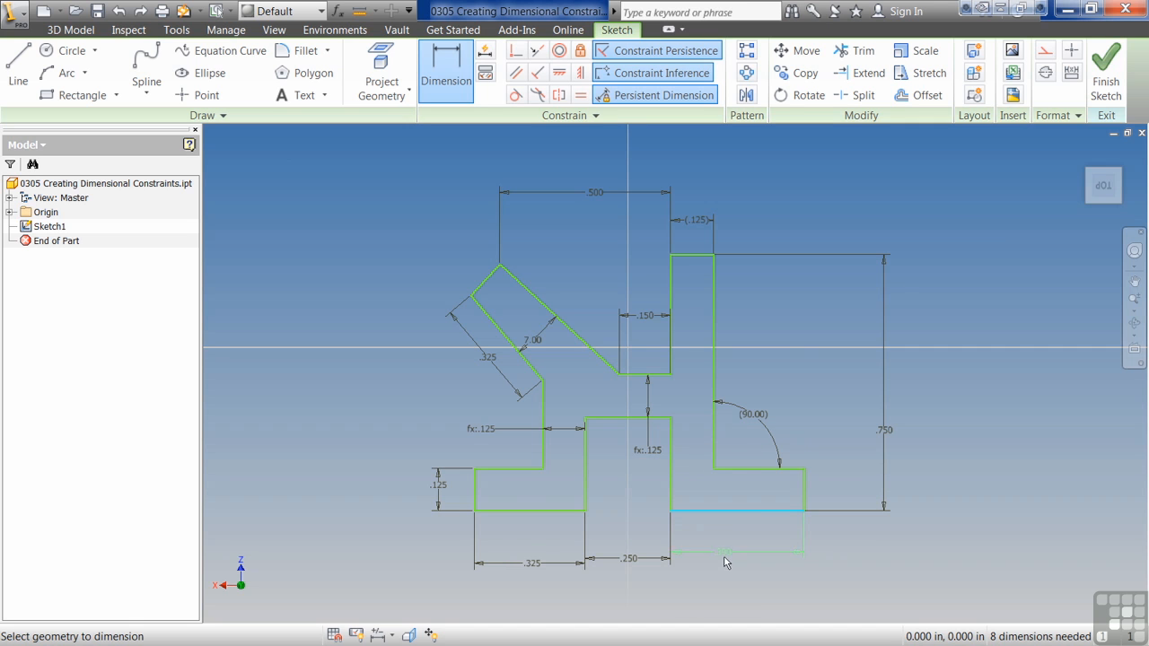
pyautogui.click(727, 567)
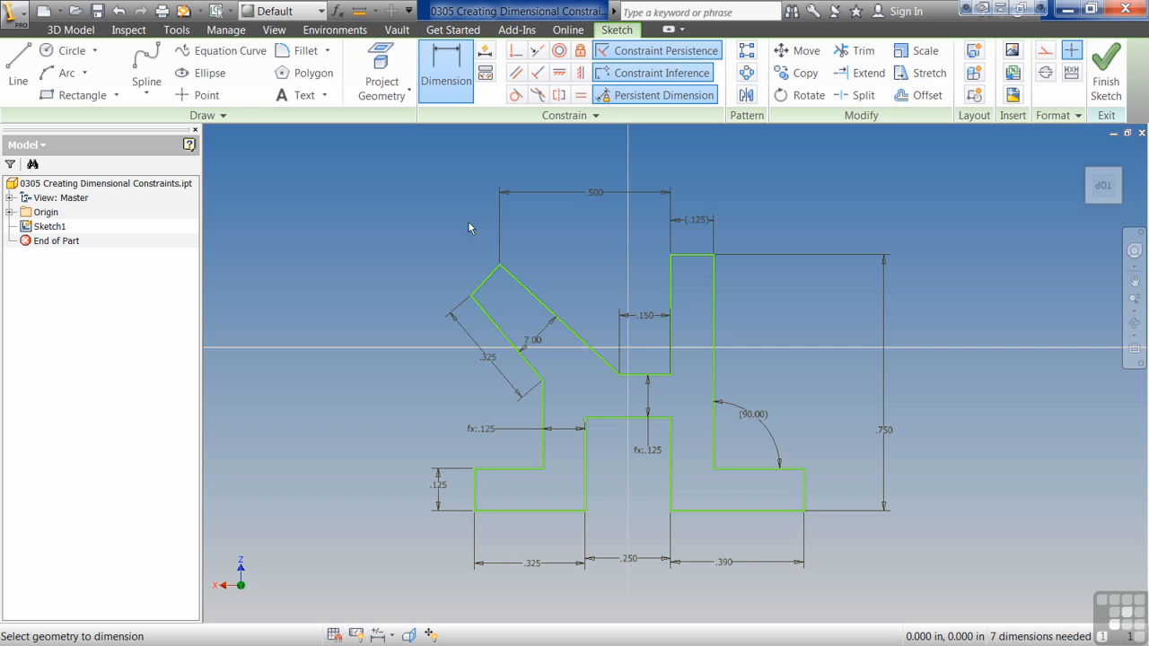
# Step: Link the right foot's bottom dimension to the left foot's bottom dimension, and undo the right foot's dimension
pyautogui.click(727, 562)
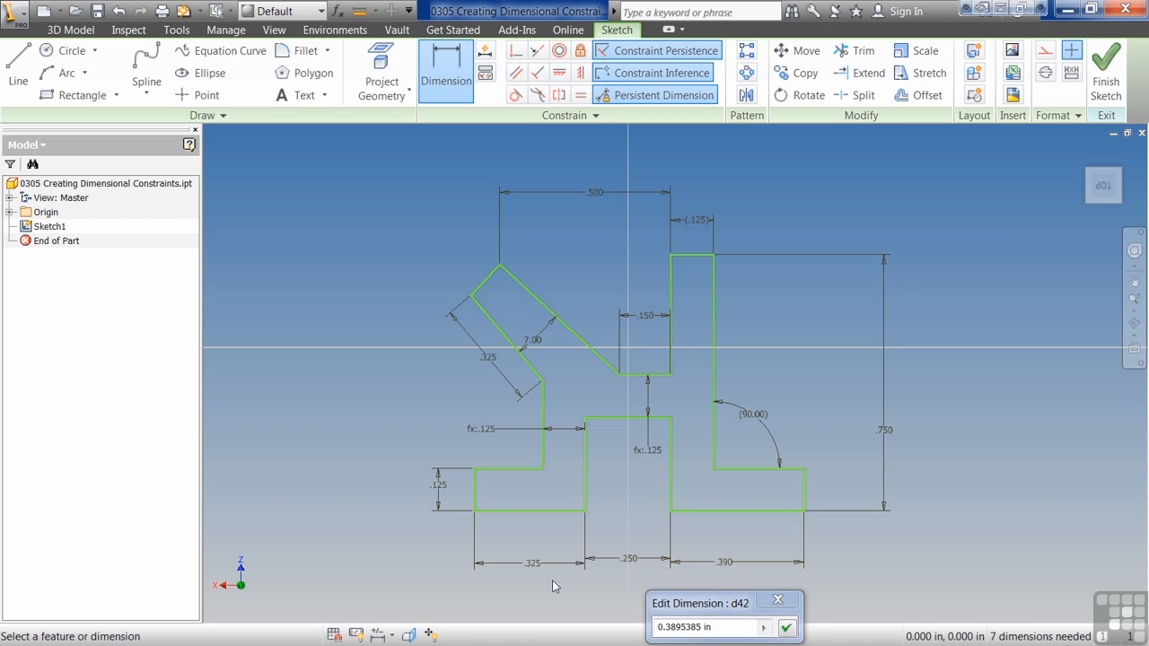
pyautogui.click(534, 563)
pyautogui.click(787, 630)
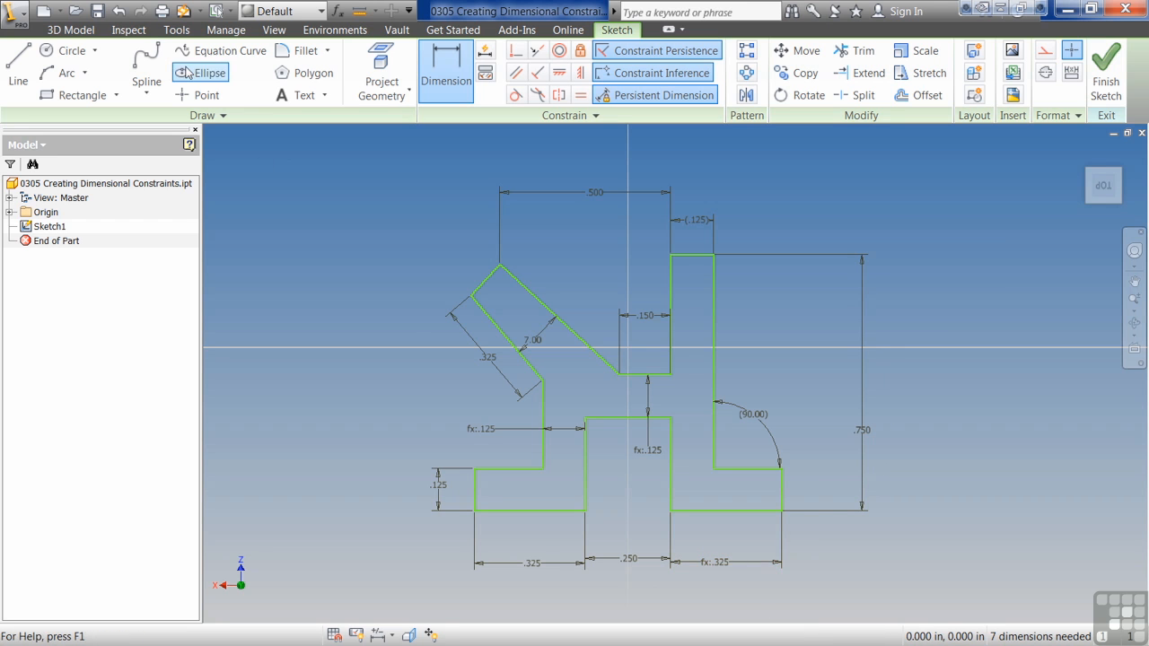
pyautogui.click(119, 11)
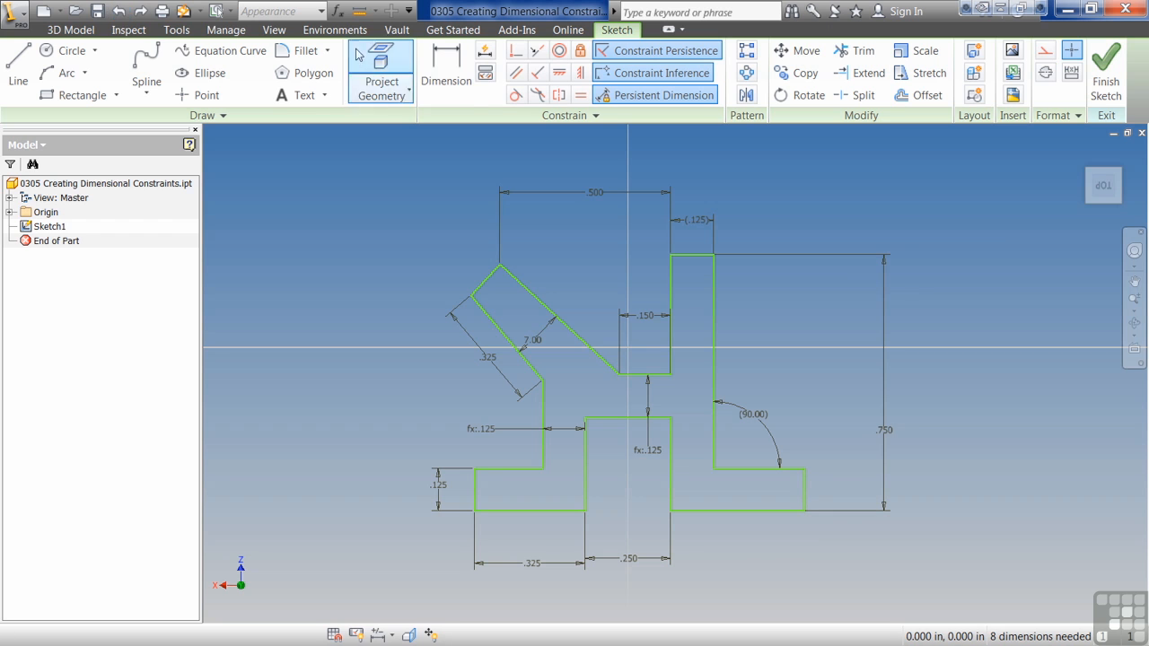
# Step: Turn Edit Dimension back on and dimension the right foot's bottom edge, linking its value to the left foot's bottom dimension
pyautogui.click(446, 72)
pyautogui.click(702, 513)
pyautogui.rightClick(708, 557)
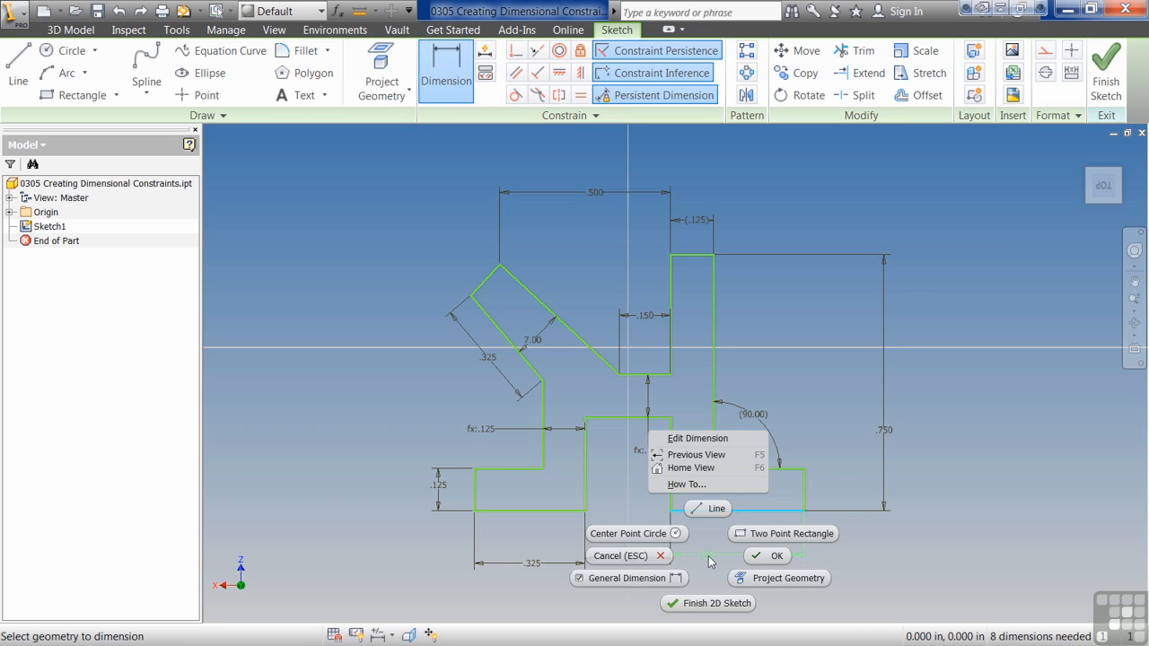
pyautogui.click(669, 440)
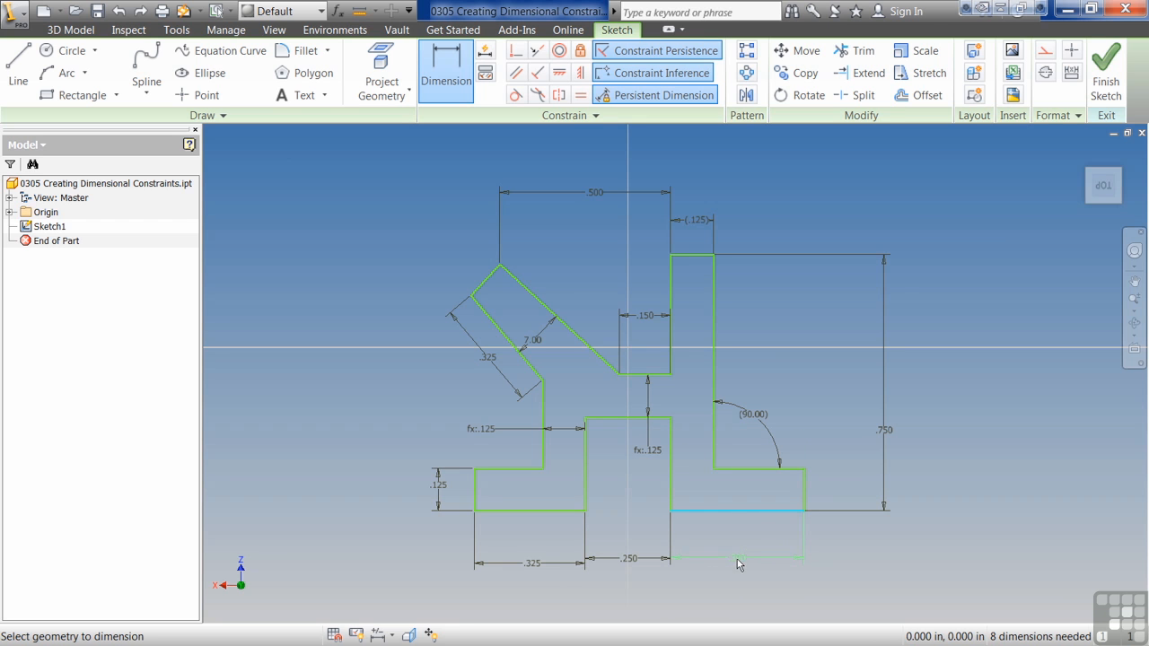
pyautogui.click(738, 559)
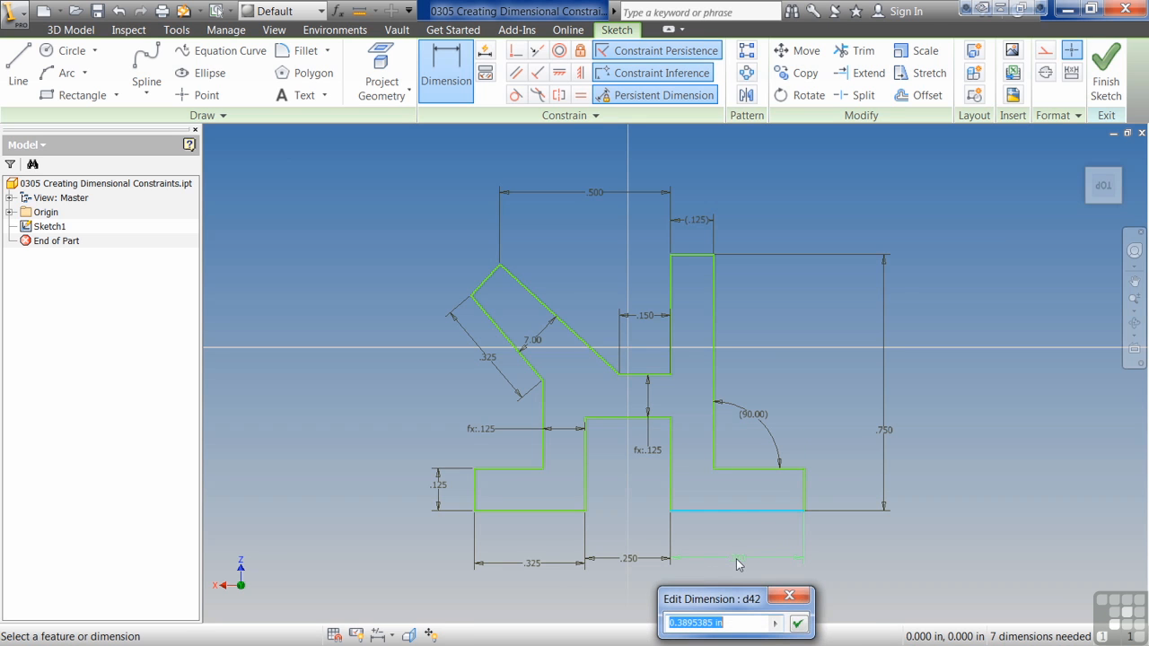
pyautogui.click(543, 570)
pyautogui.click(798, 623)
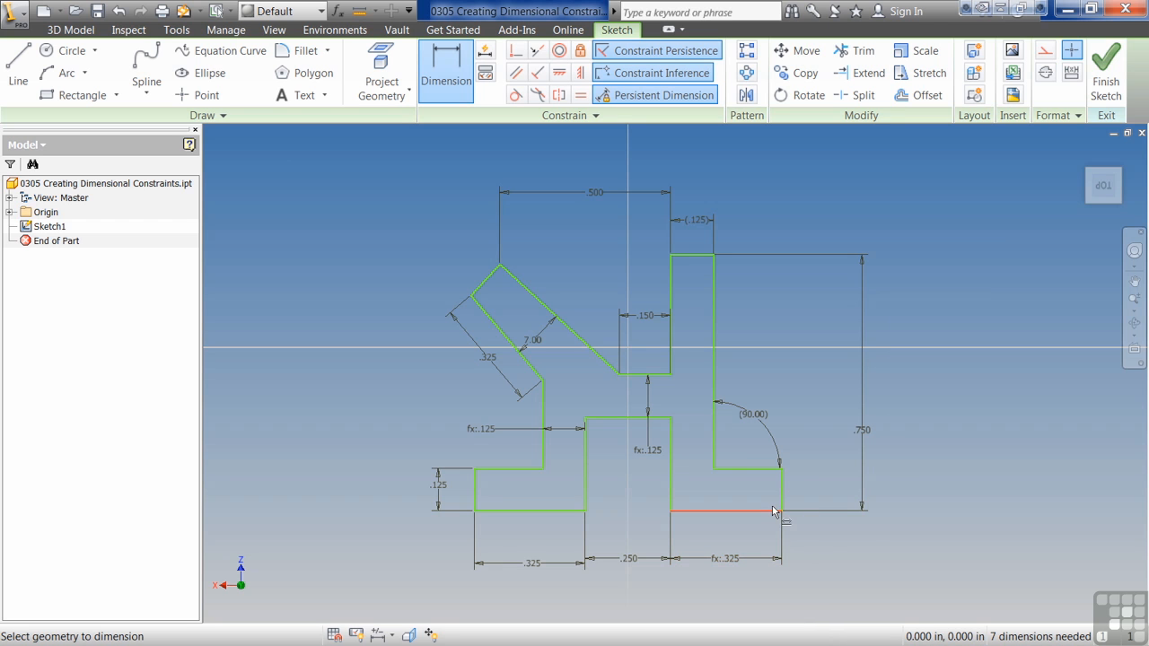
# Step: Add a driven arc length dimension to the right-hand arc of the three-circle profile
pyautogui.moveTo(473, 459); pyautogui.dragTo(1107, 420, button='middle')
pyautogui.moveTo(608, 463); pyautogui.dragTo(791, 435, button='middle')
pyautogui.scroll(-2, 791, 441)
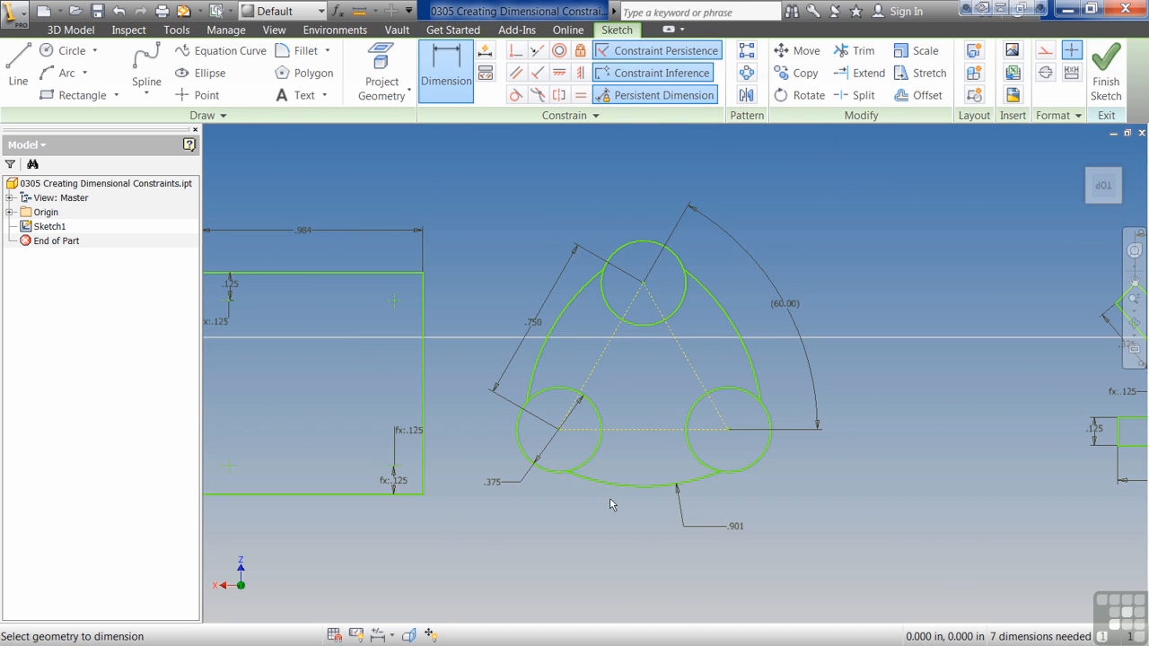
pyautogui.click(727, 316)
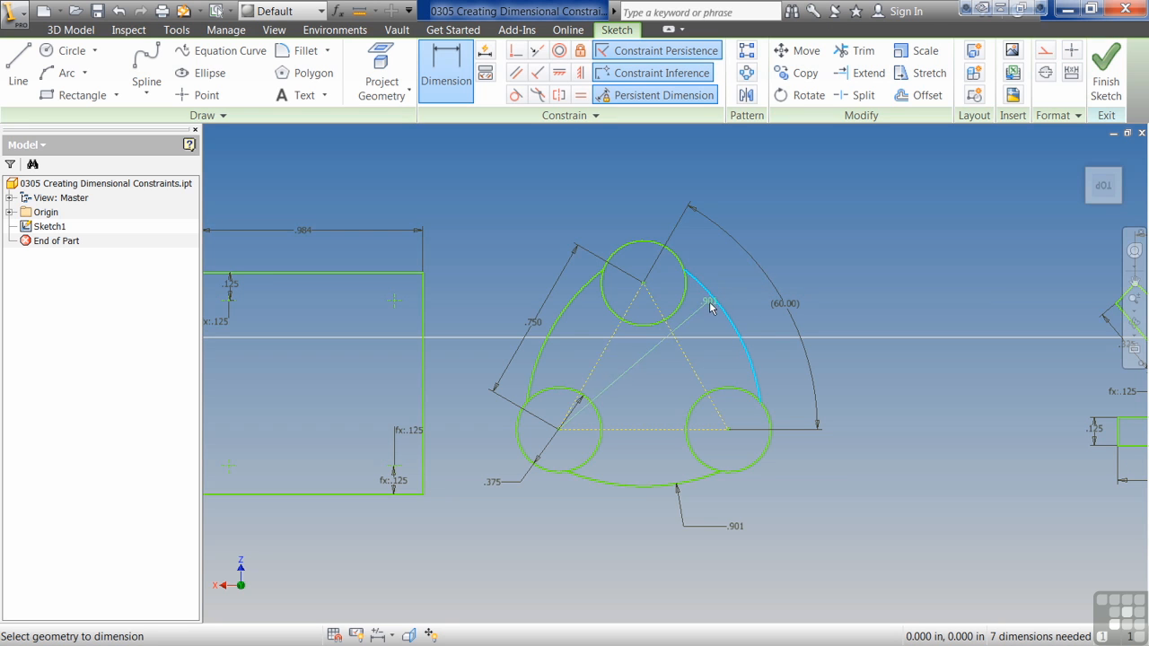
pyautogui.rightClick(724, 275)
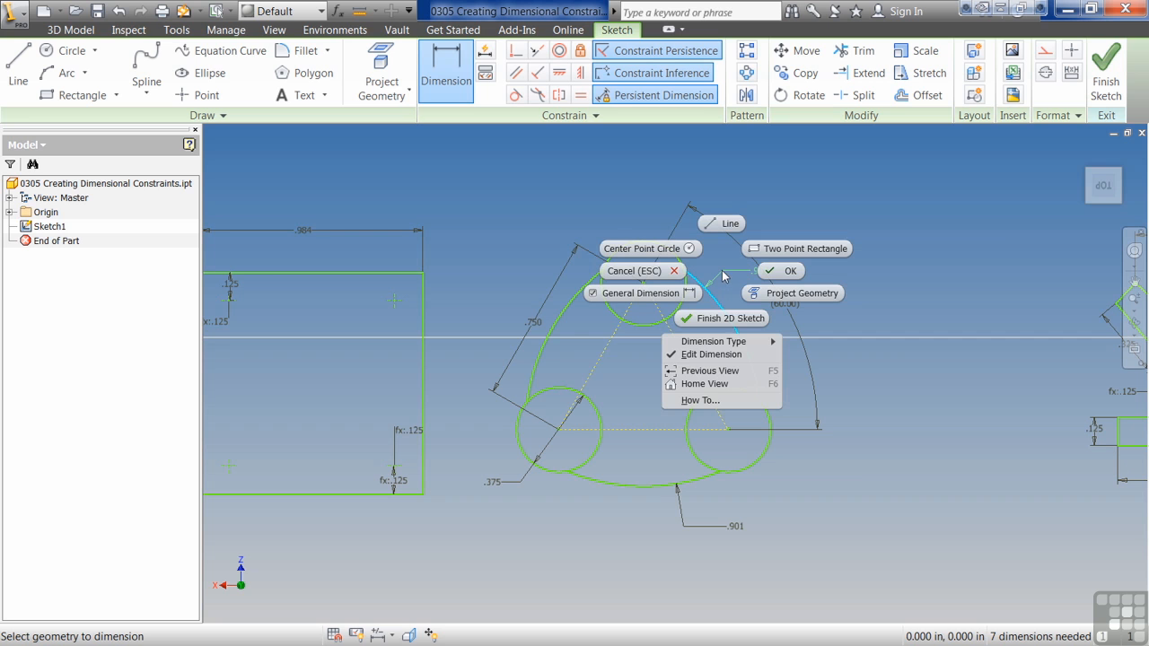
pyautogui.moveTo(770, 345)
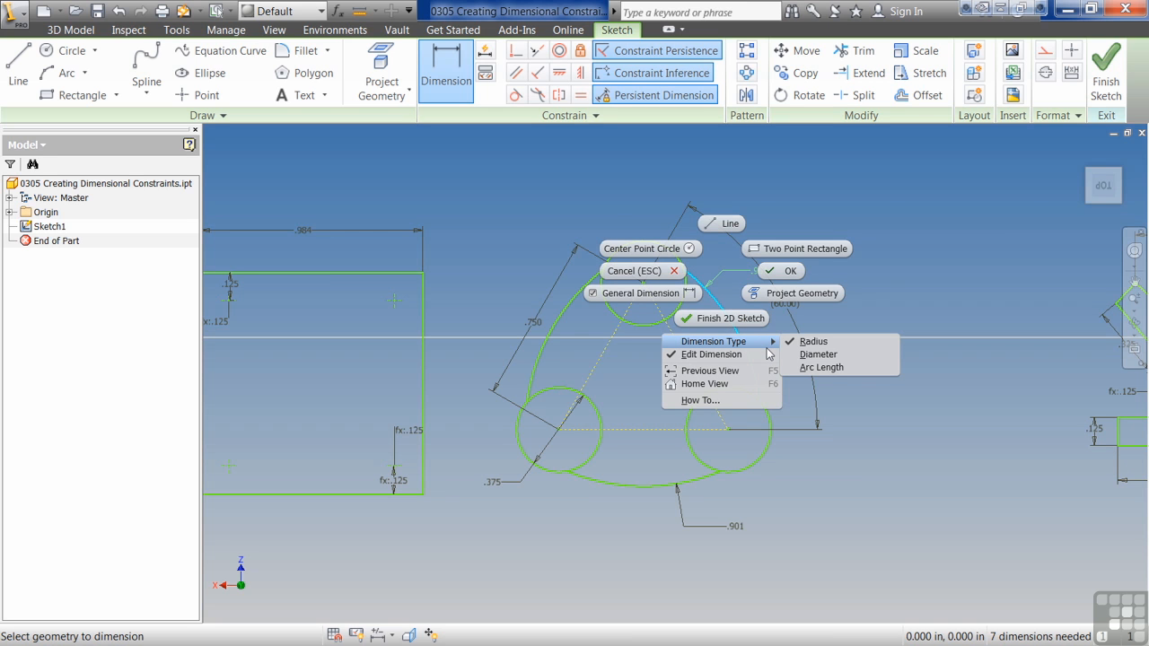
pyautogui.click(820, 367)
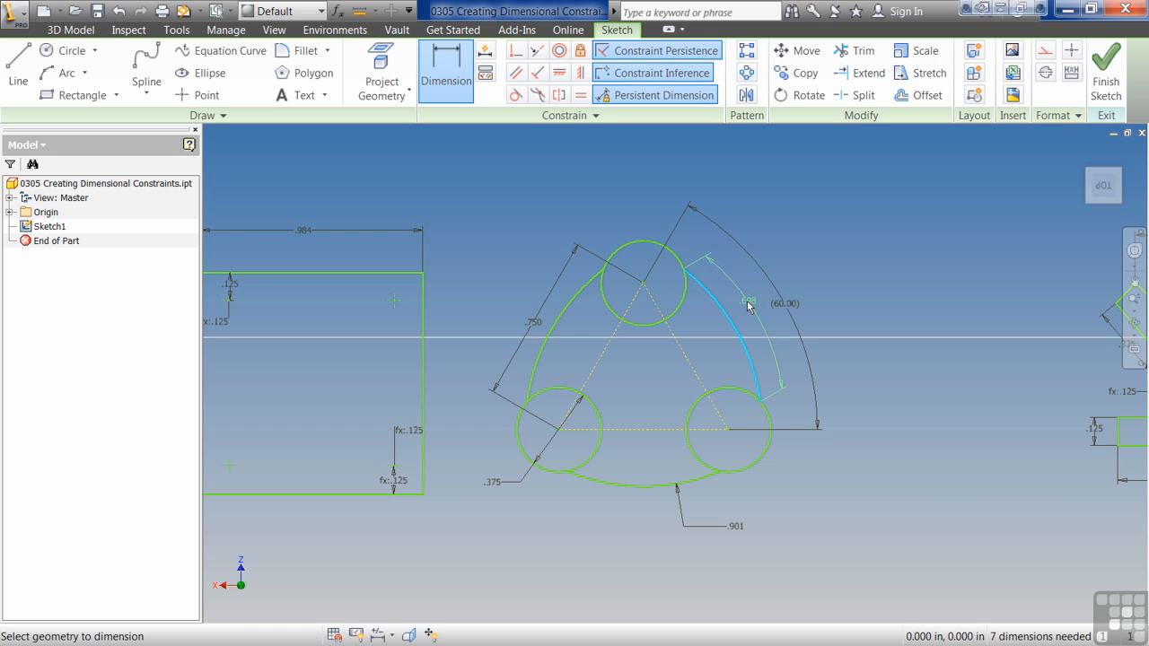
pyautogui.click(752, 306)
pyautogui.click(725, 379)
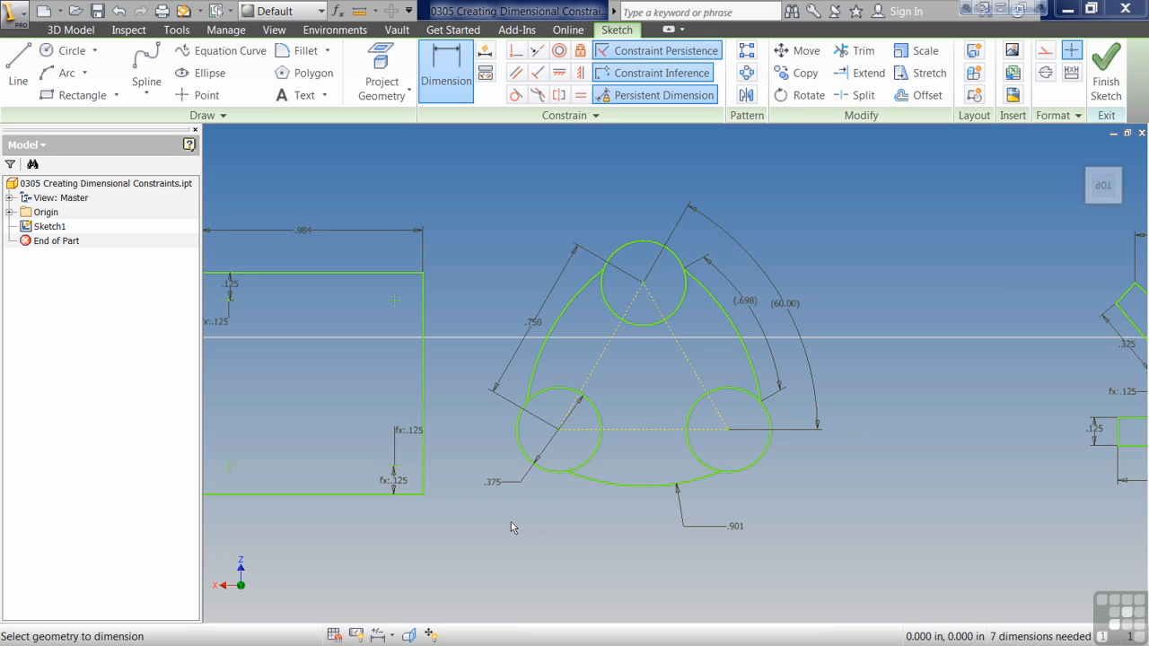
pyautogui.moveTo(471, 531); pyautogui.dragTo(583, 527, button='middle')
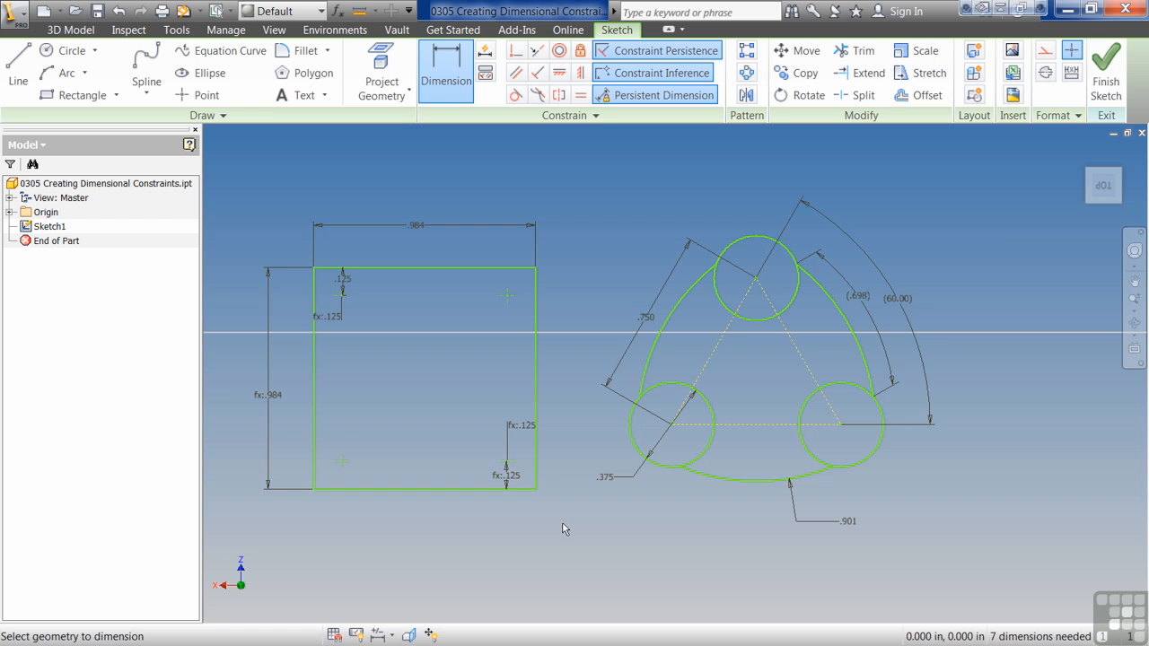
pyautogui.click(379, 489)
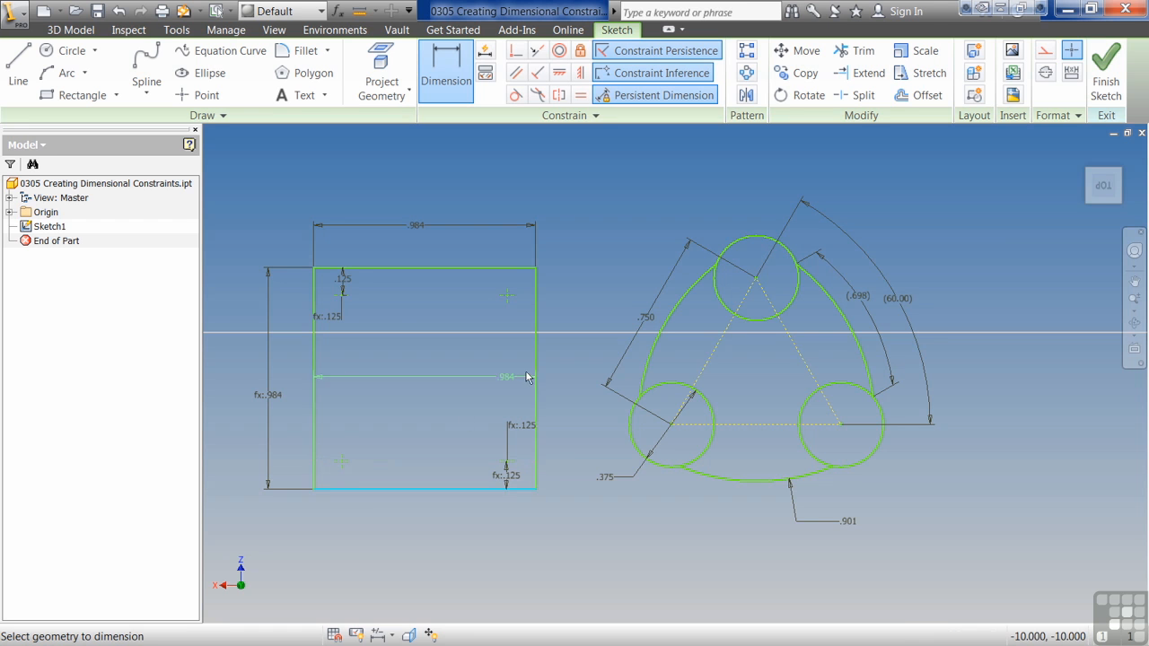
pyautogui.click(536, 374)
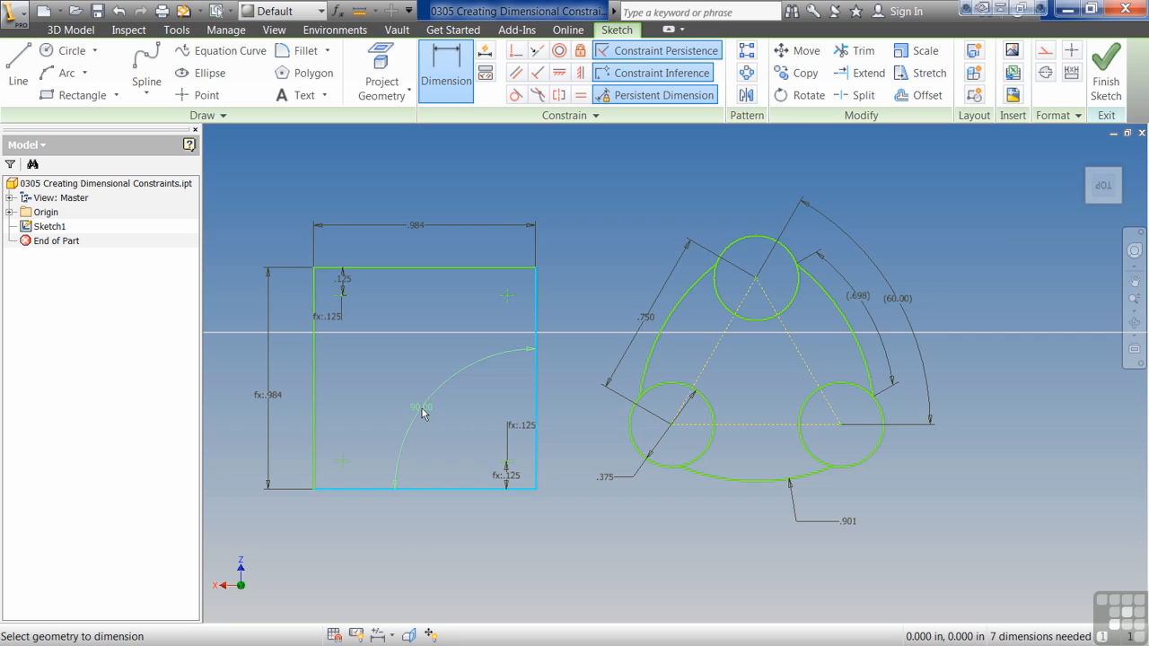
pyautogui.press('Escape')
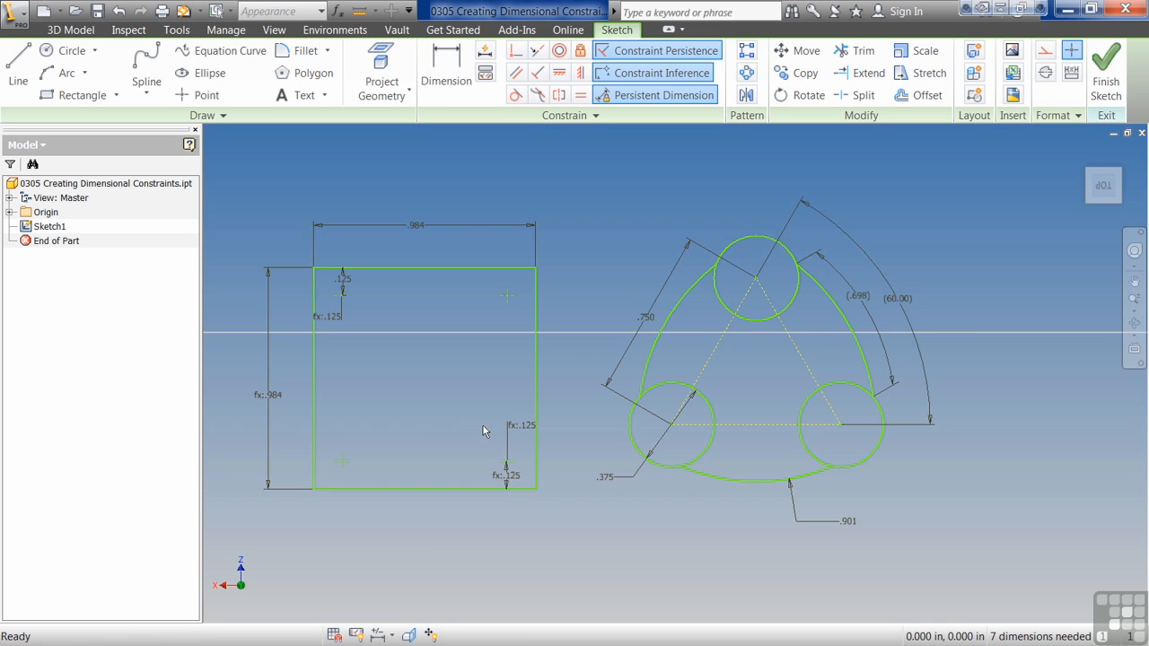
# Step: Show all geometric constraints on the bracket profile and hide them again
pyautogui.moveTo(848, 425); pyautogui.dragTo(304, 429, button='middle')
pyautogui.moveTo(740, 417); pyautogui.dragTo(560, 439, button='middle')
pyautogui.press('F8')
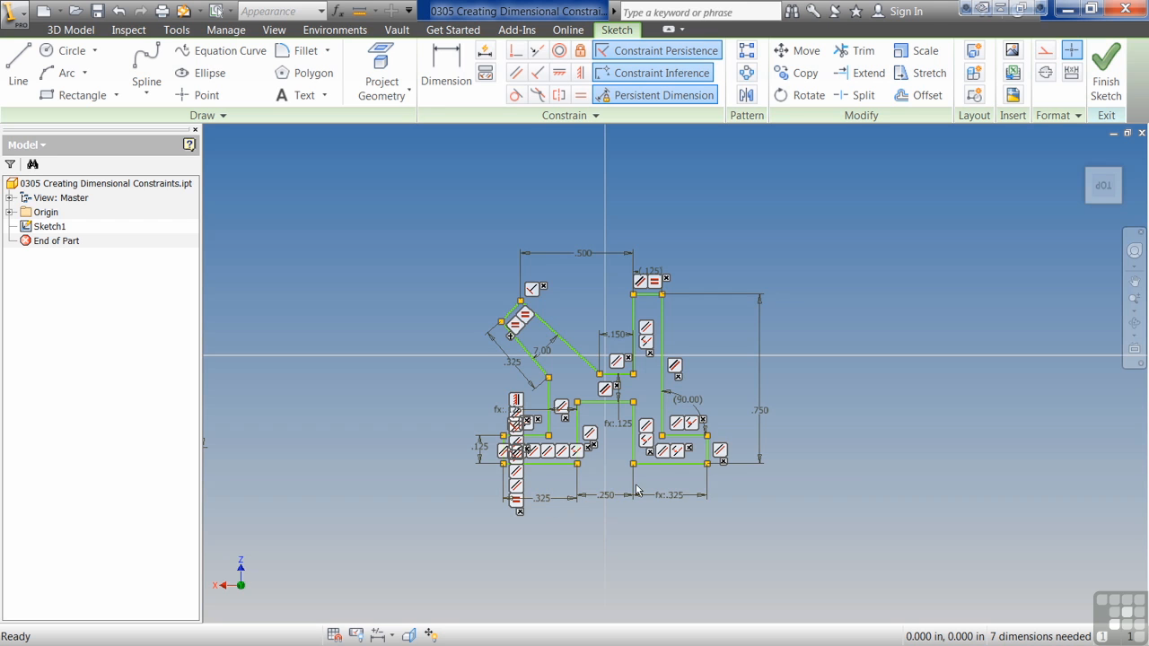
pyautogui.press('F9')
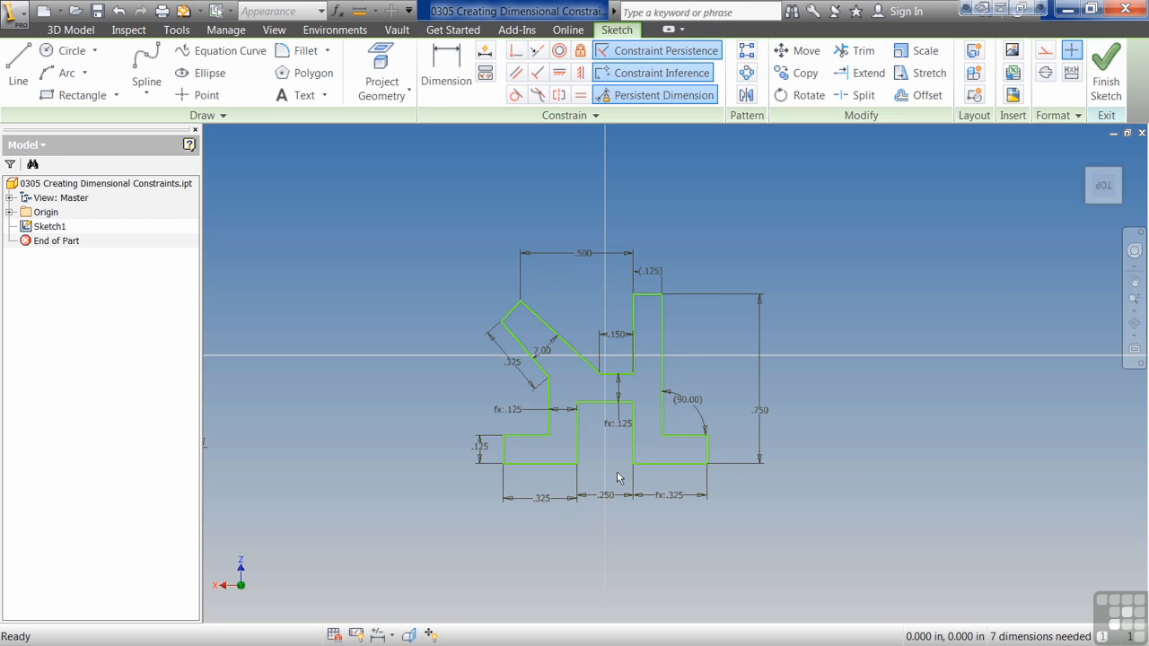
# Step: Add a driven angular dimension between the slanted arm's outer long edge and the vertical edge below it
pyautogui.click(453, 72)
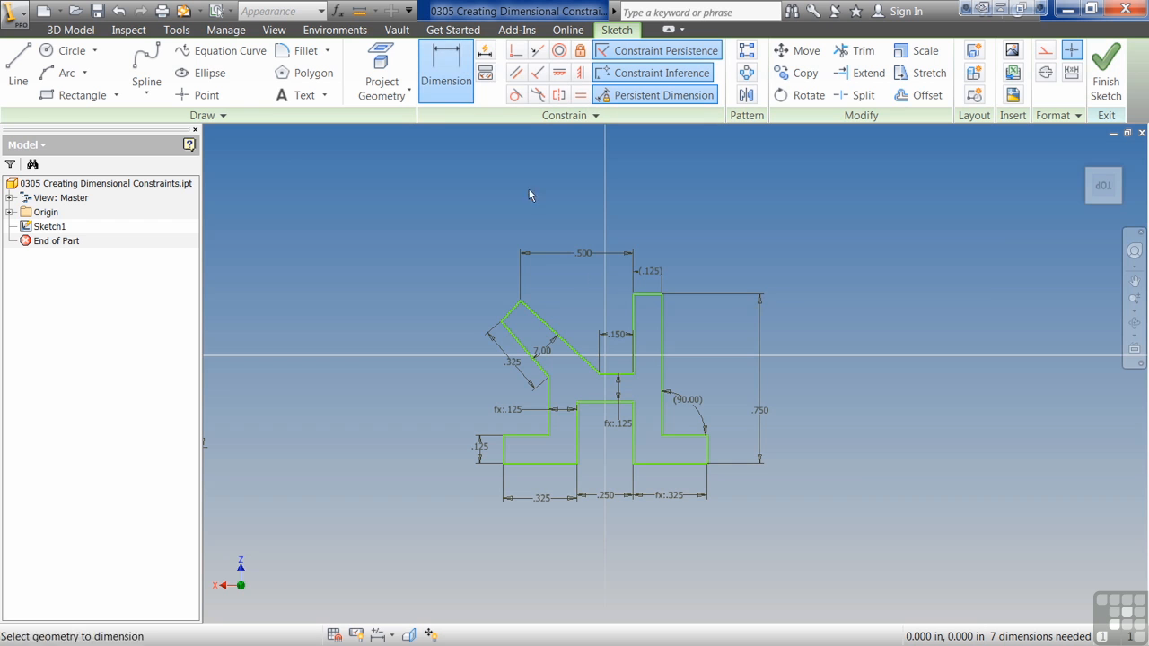
pyautogui.click(537, 364)
pyautogui.click(548, 403)
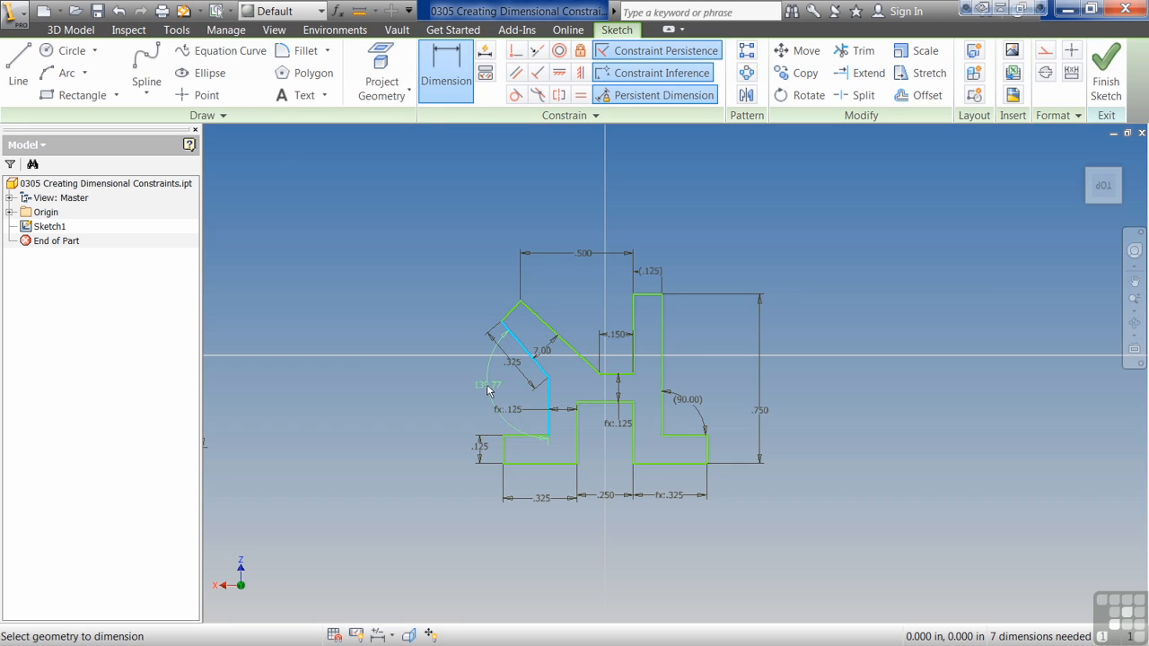
pyautogui.click(505, 388)
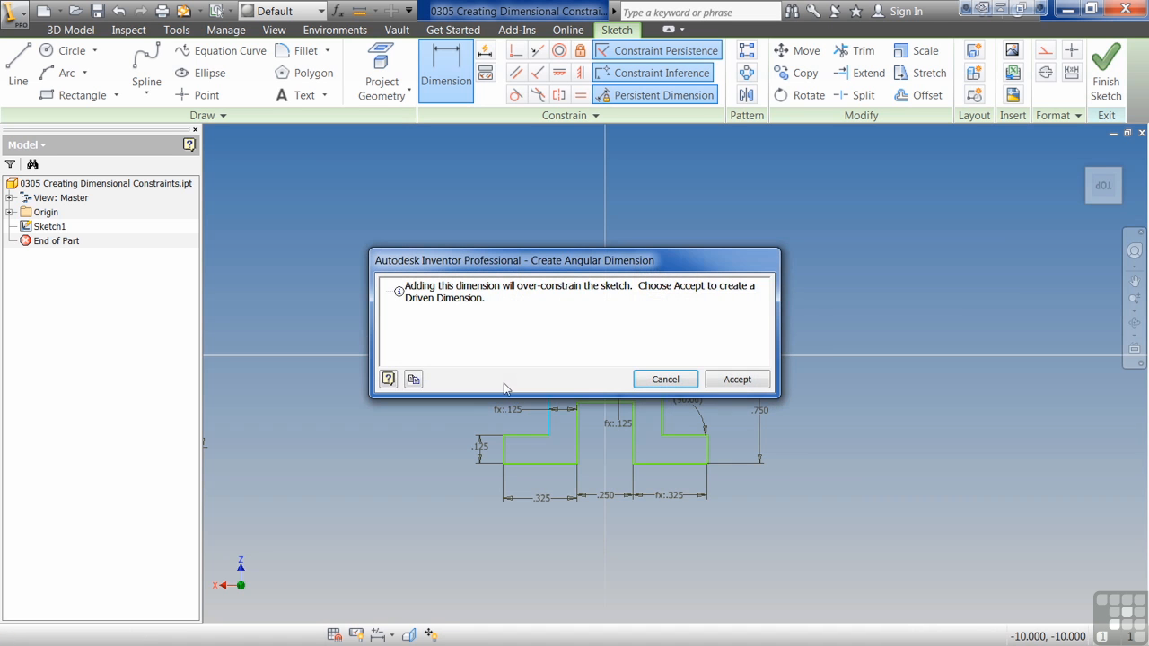
pyautogui.click(689, 379)
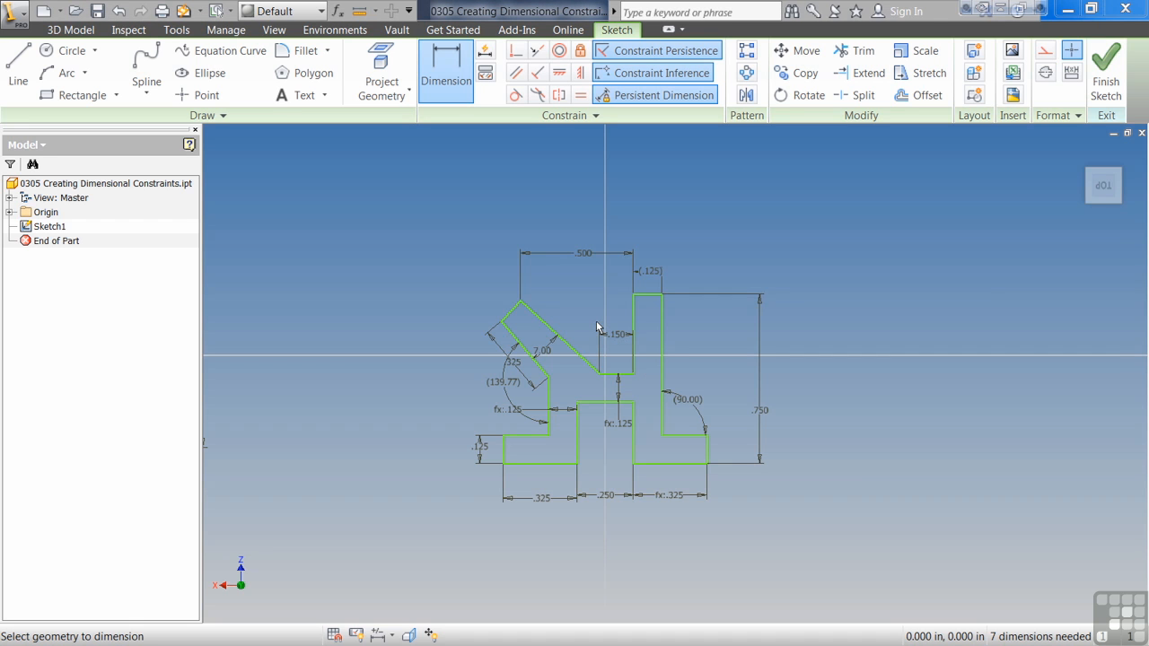
# Step: Open the bracket's top .500 dimension for editing and fill in its value by measuring the left foot's bottom edge
pyautogui.doubleClick(583, 256)
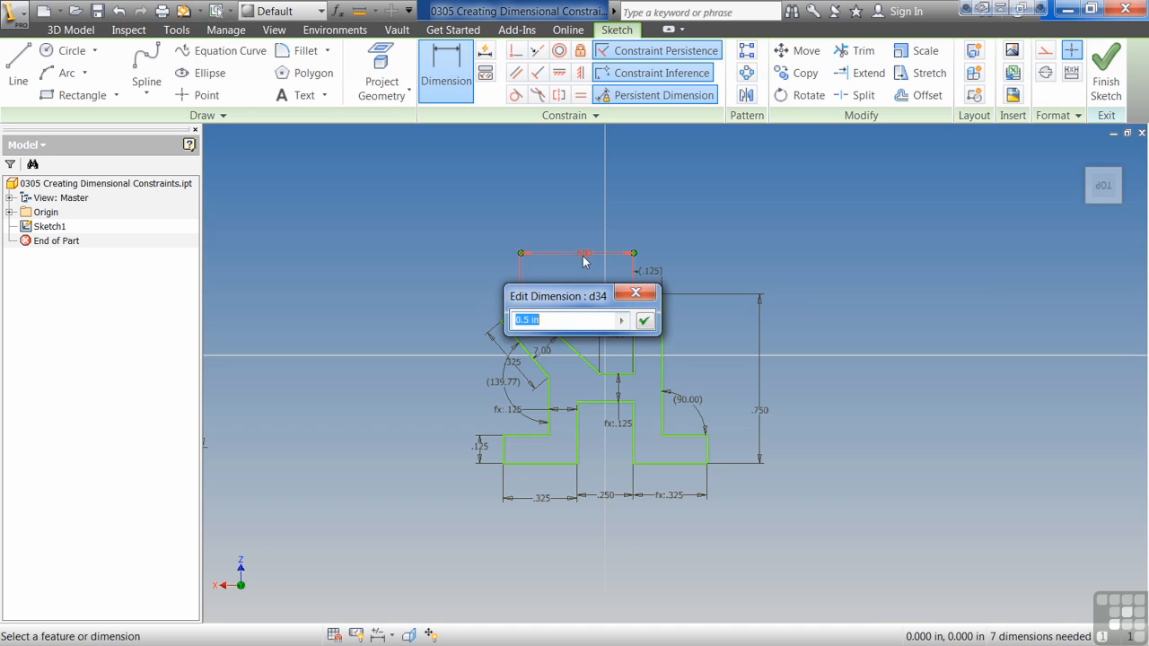
pyautogui.moveTo(568, 300); pyautogui.dragTo(366, 250)
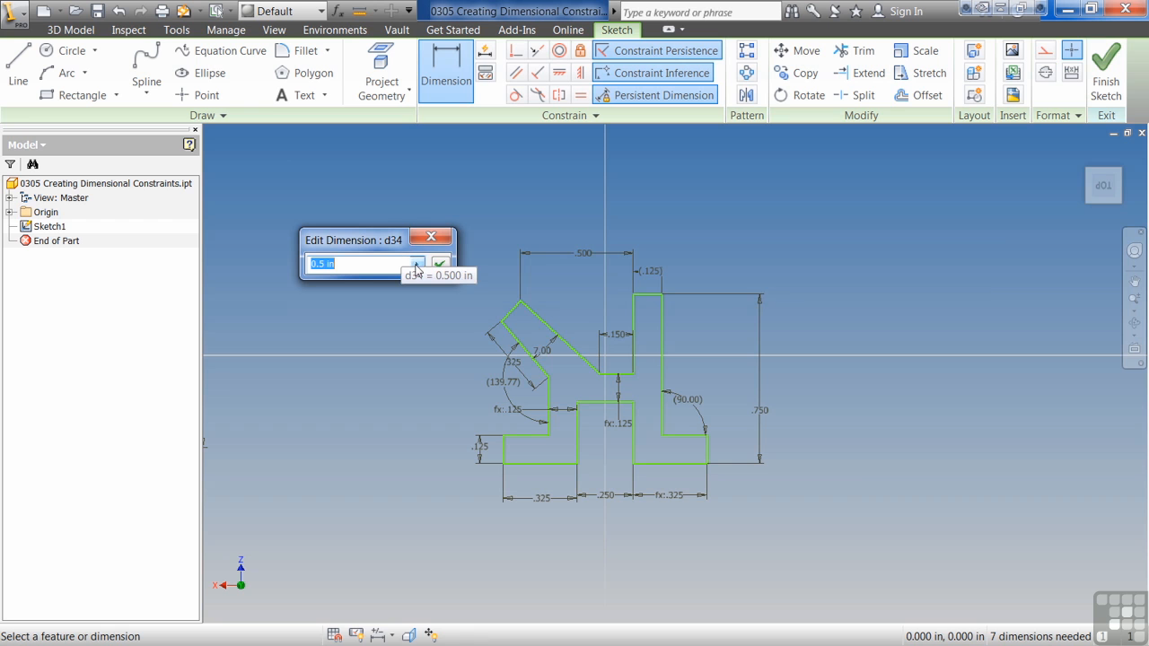
pyautogui.click(418, 264)
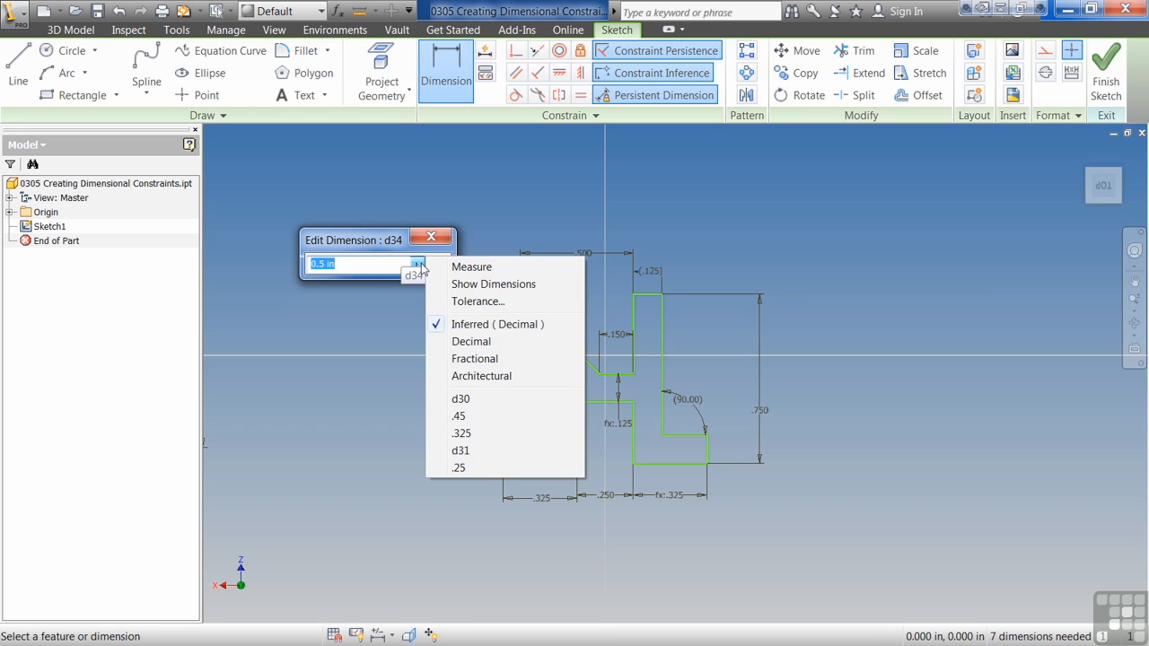
pyautogui.click(473, 267)
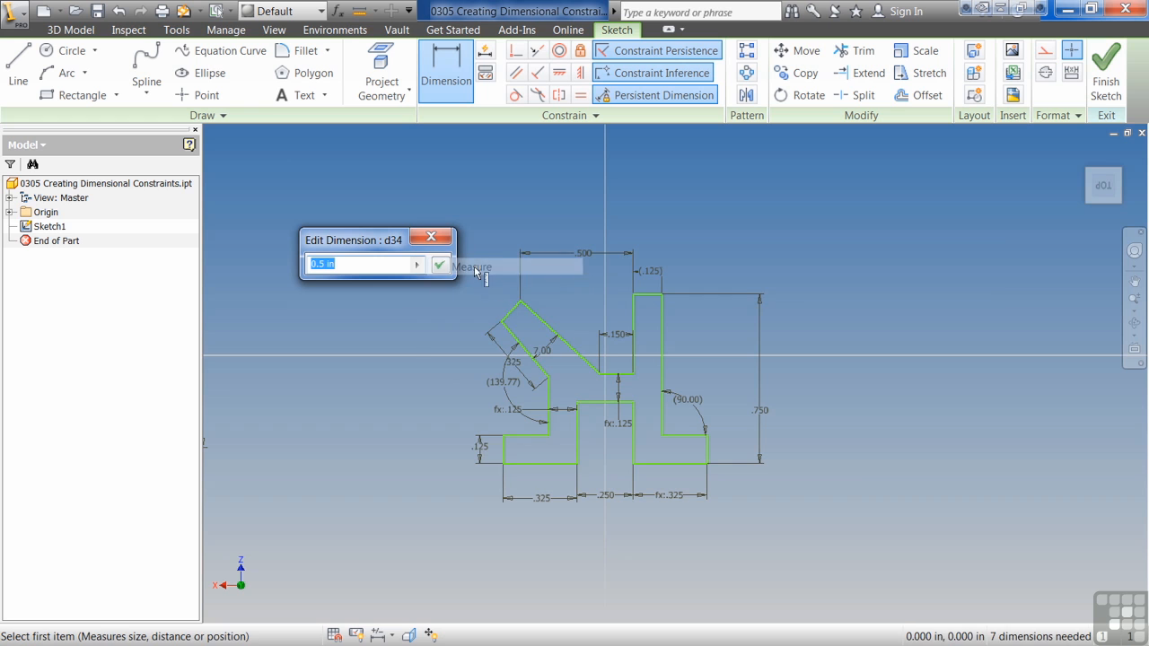
pyautogui.click(559, 463)
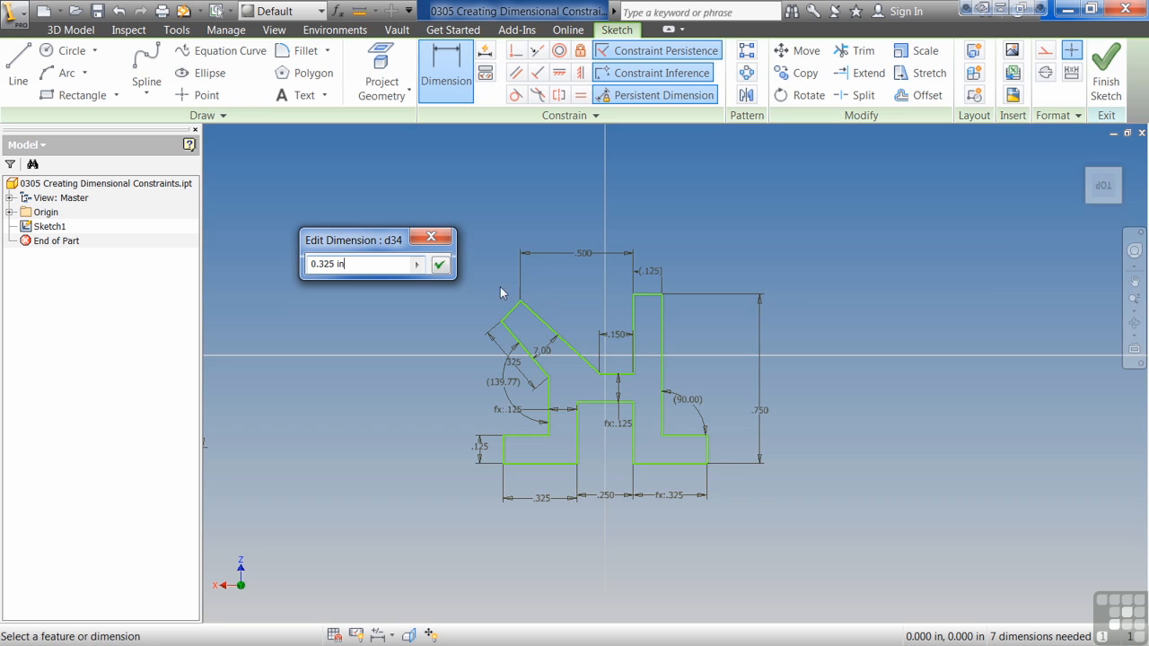
# Step: Set the bracket's top horizontal dimension to the measured length of the upright's outer edge minus .025 in, removing the previously measured value
pyautogui.click(421, 263)
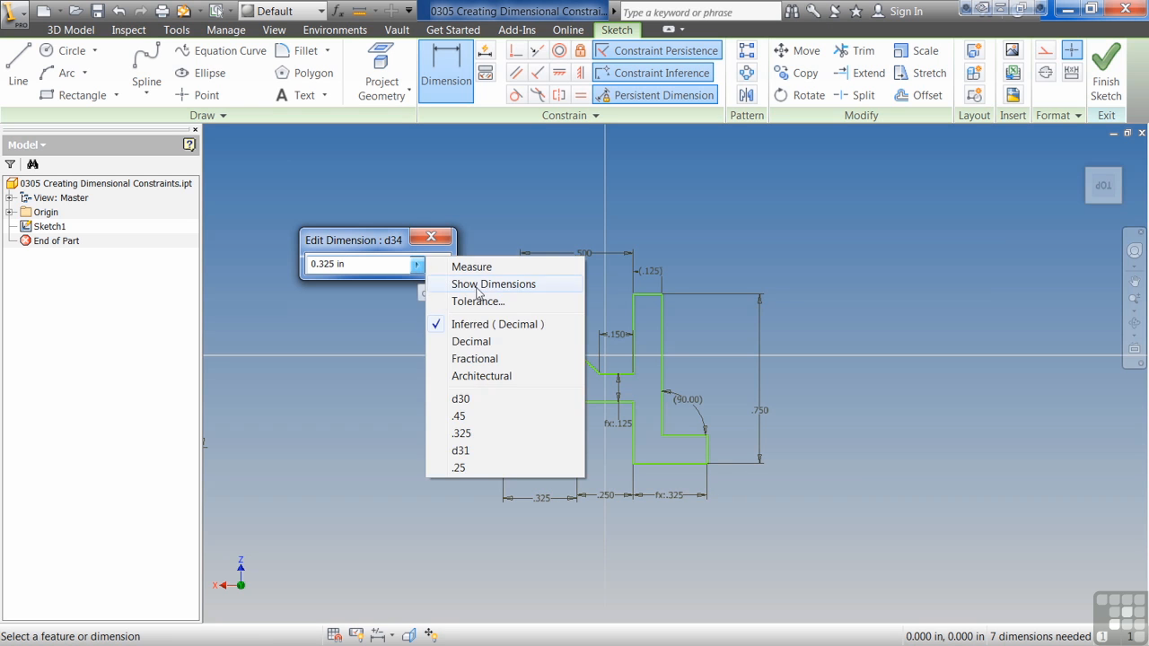
pyautogui.click(474, 262)
pyautogui.click(662, 347)
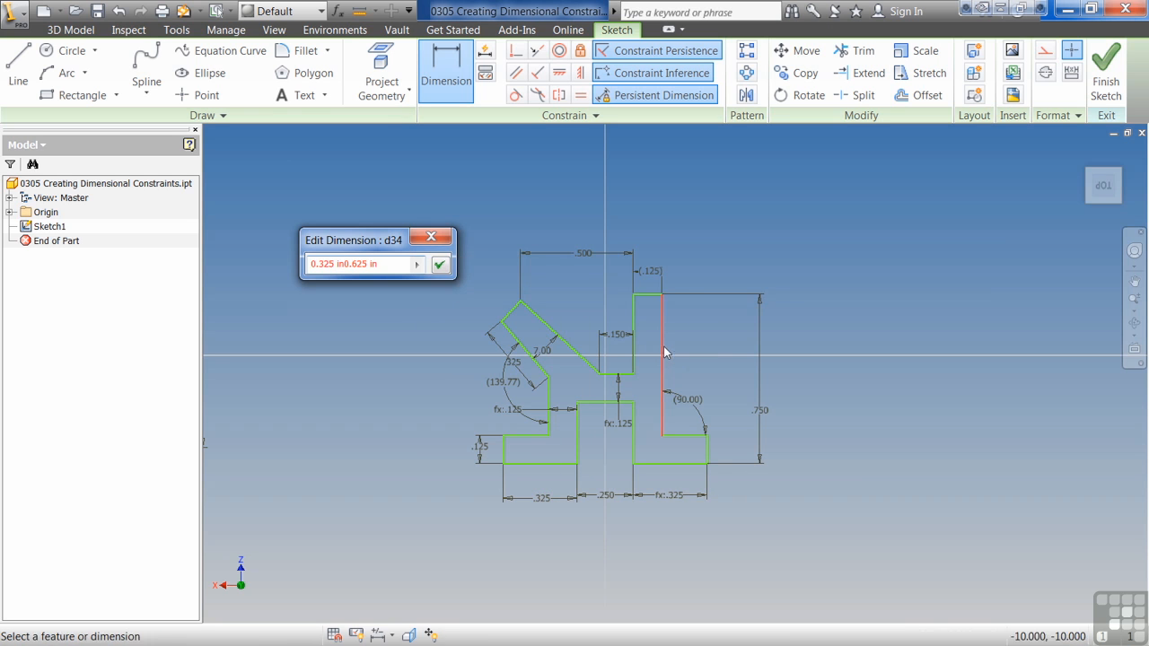
pyautogui.moveTo(346, 265); pyautogui.dragTo(311, 264)
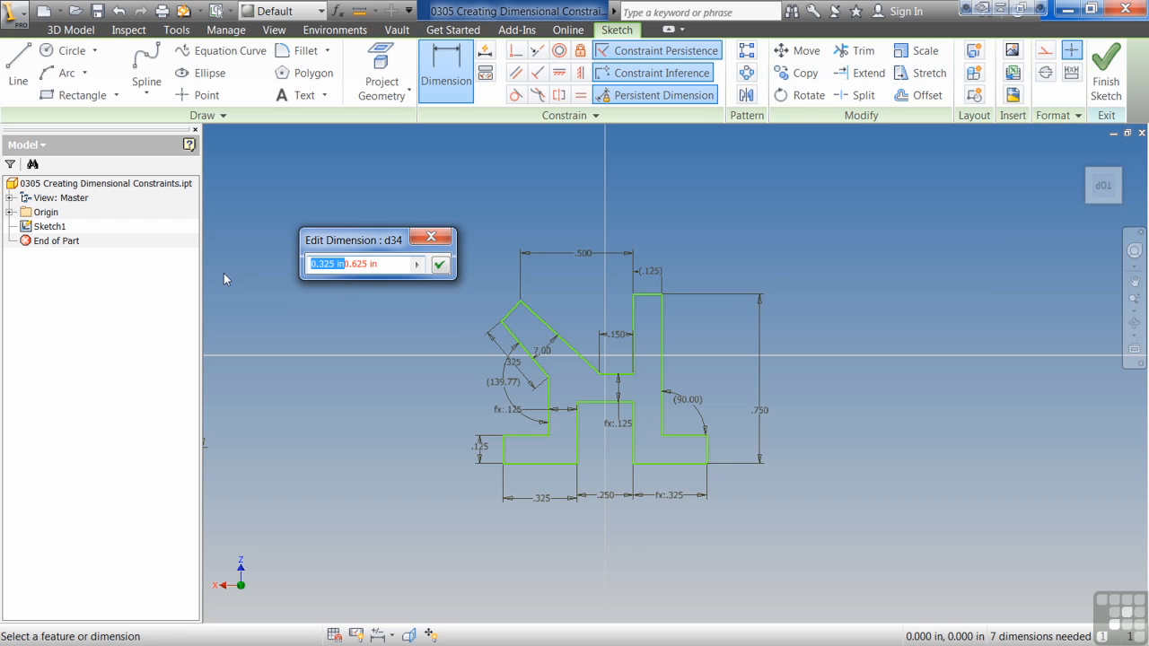
pyautogui.press('BackSpace')
pyautogui.write('-.025')
pyautogui.press('Return')
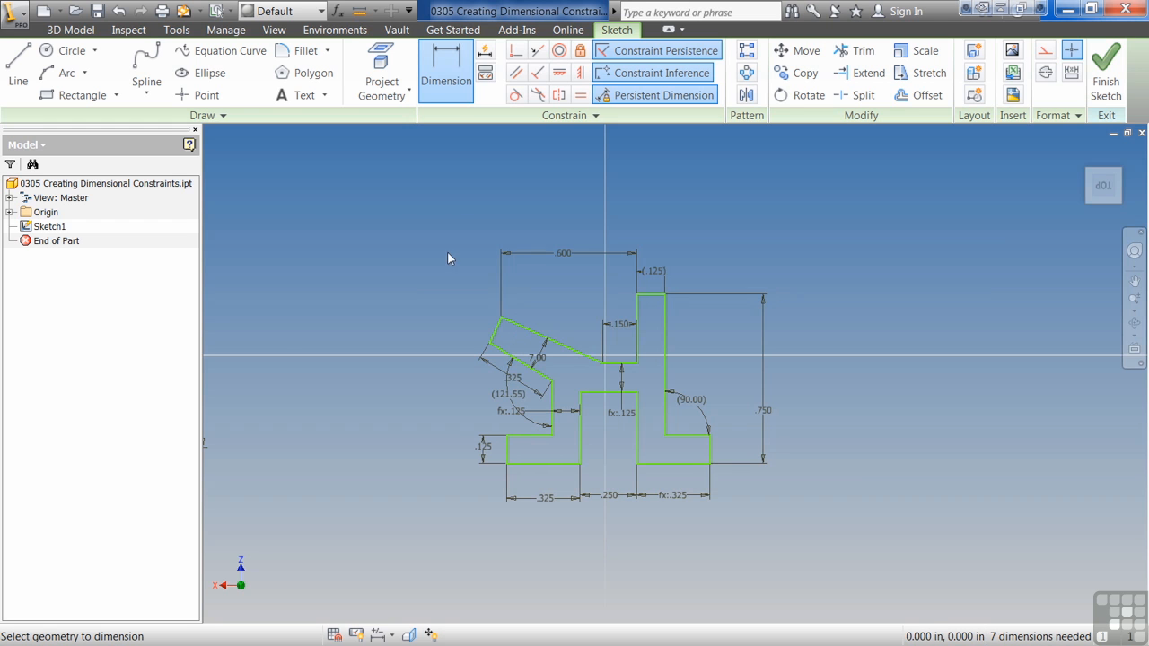
# Step: Set the precision of the bracket's top horizontal dimension to four decimal places in its tolerance settings
pyautogui.doubleClick(563, 255)
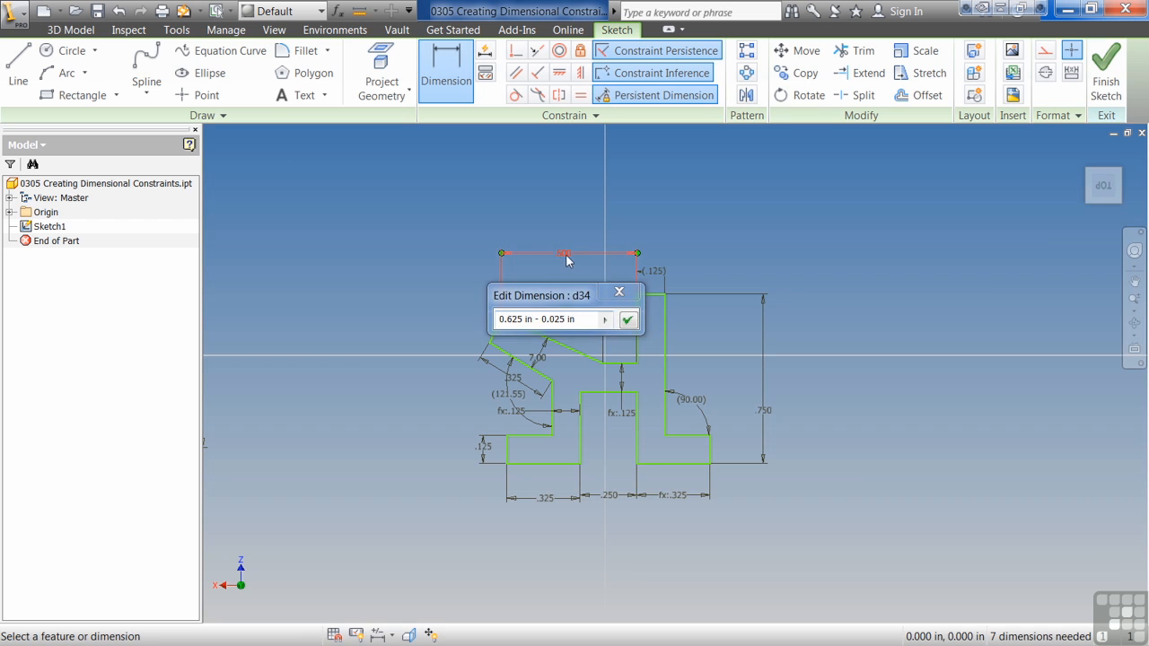
pyautogui.moveTo(586, 303); pyautogui.dragTo(412, 262)
pyautogui.click(431, 282)
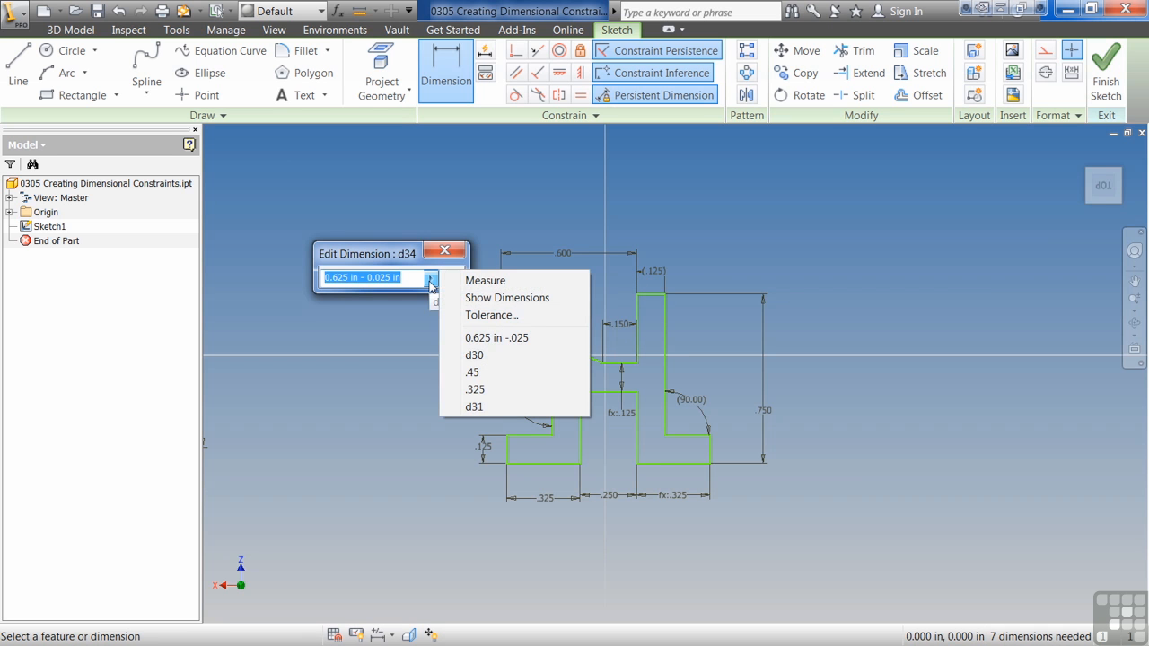
pyautogui.click(491, 315)
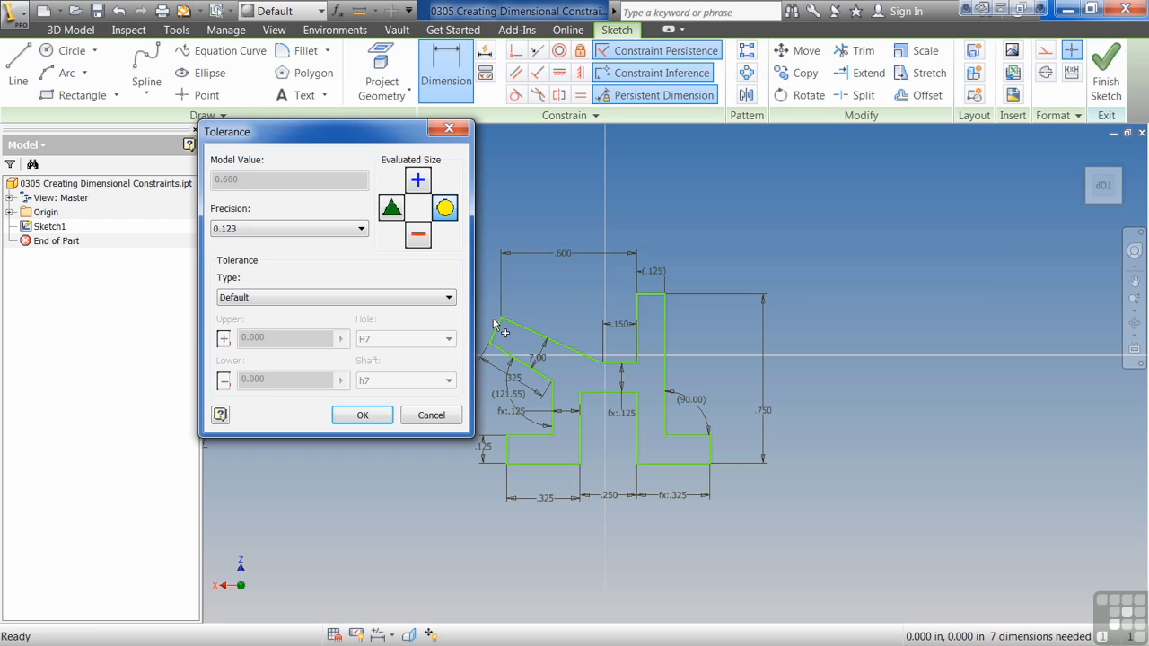
pyautogui.click(362, 229)
pyautogui.click(312, 289)
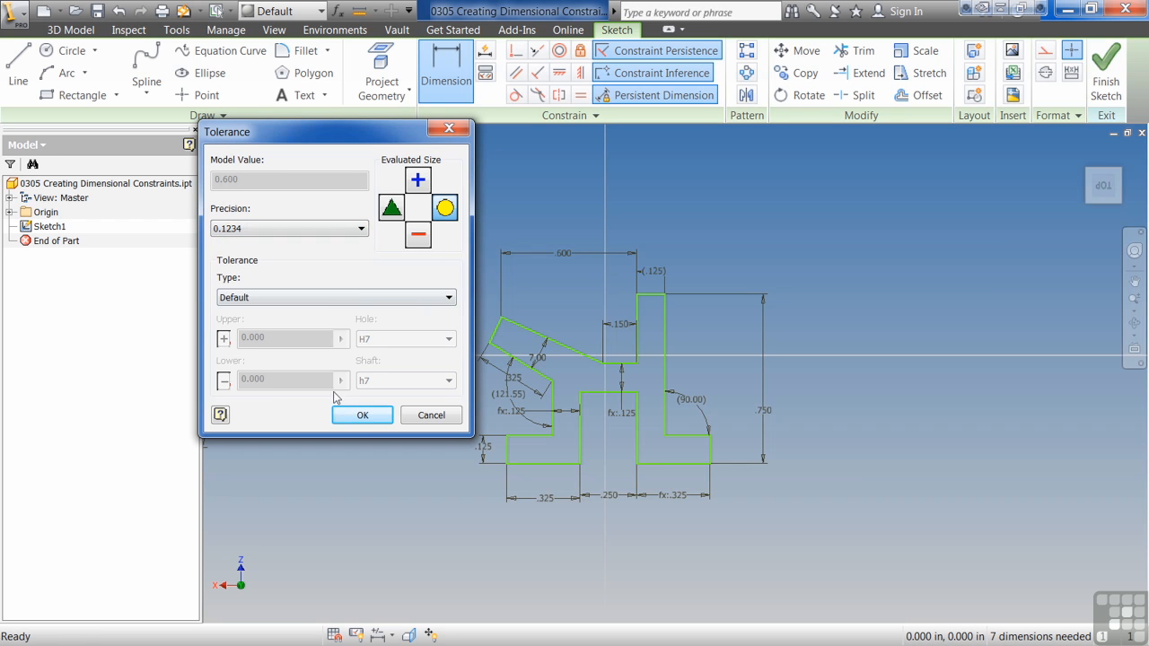
pyautogui.click(361, 415)
pyautogui.click(453, 279)
# Step: Review the value options and recently used values for the bracket's top horizontal dimension, keeping its current expression
pyautogui.click(562, 256)
pyautogui.moveTo(565, 289); pyautogui.dragTo(369, 253)
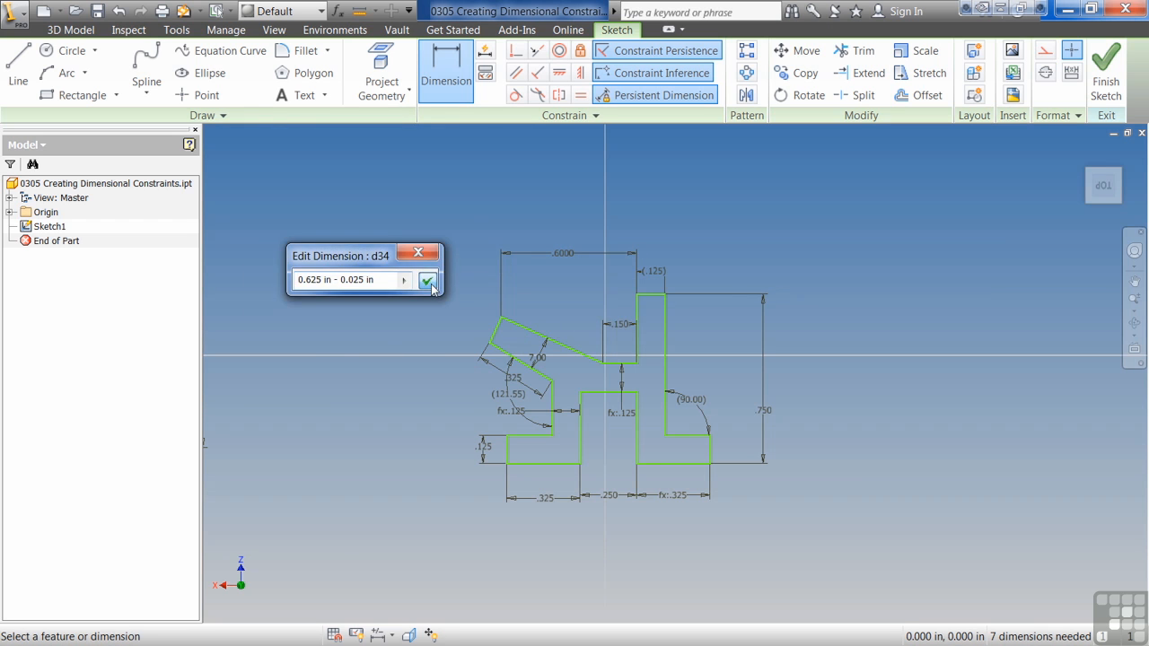
pyautogui.click(404, 280)
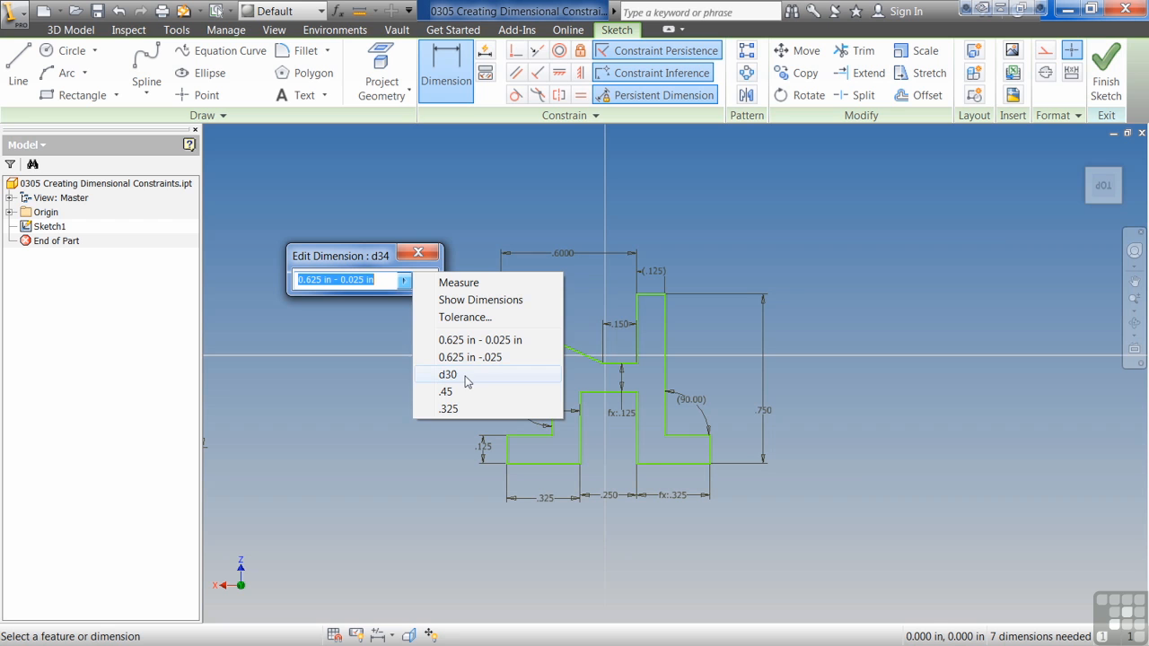
pyautogui.click(363, 260)
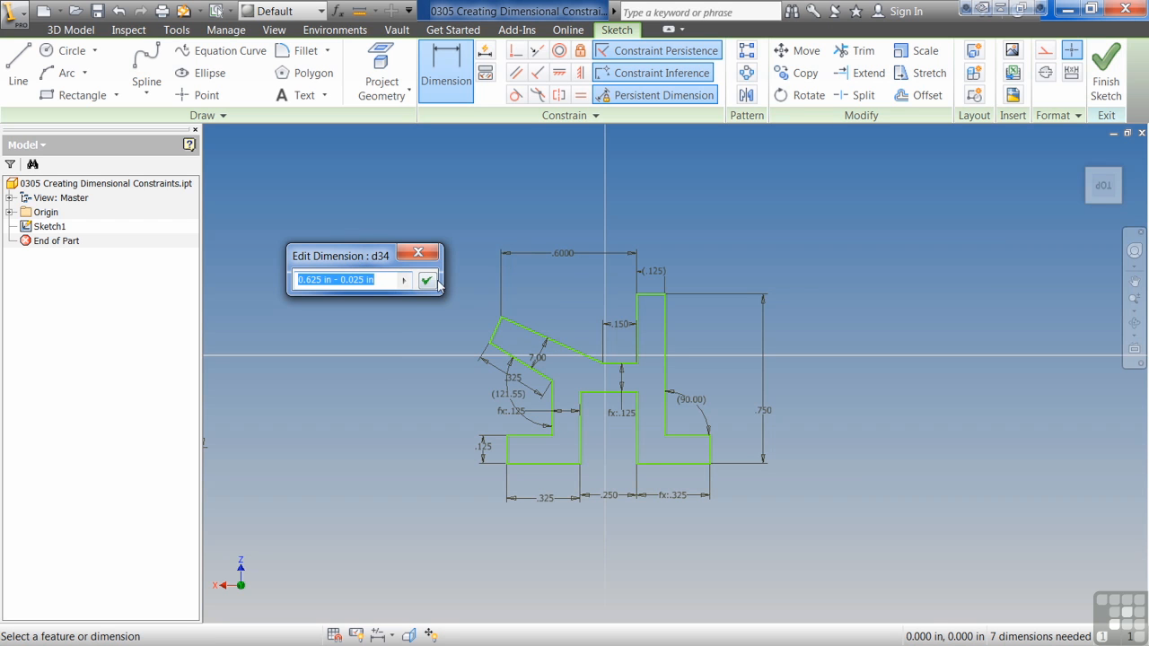
pyautogui.click(426, 282)
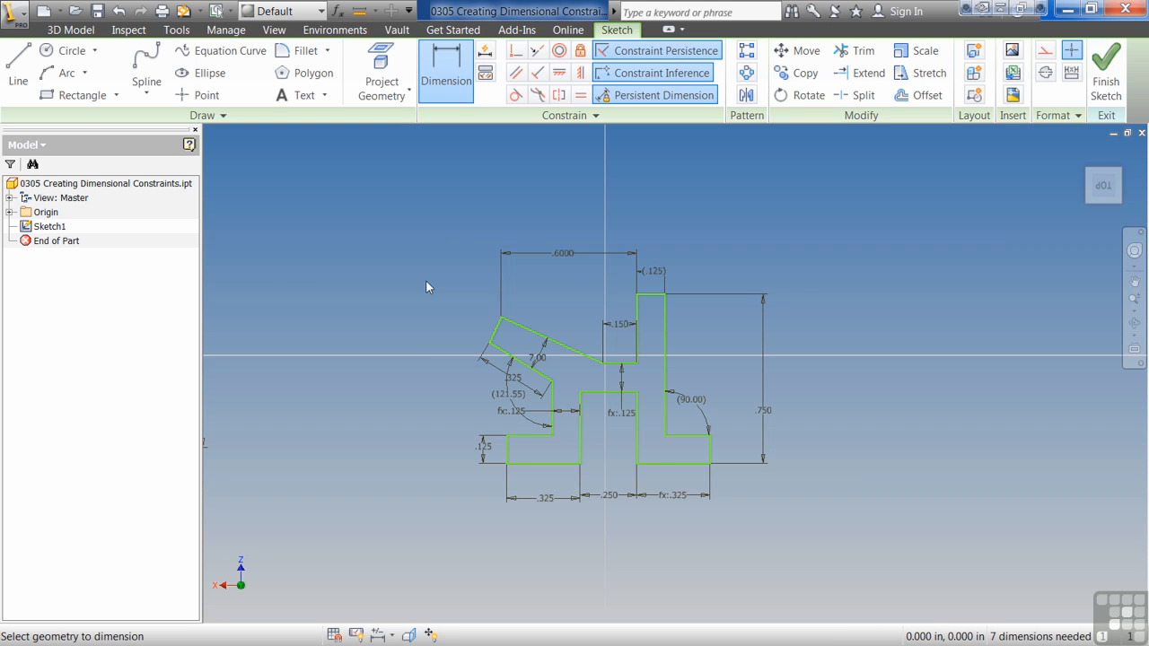